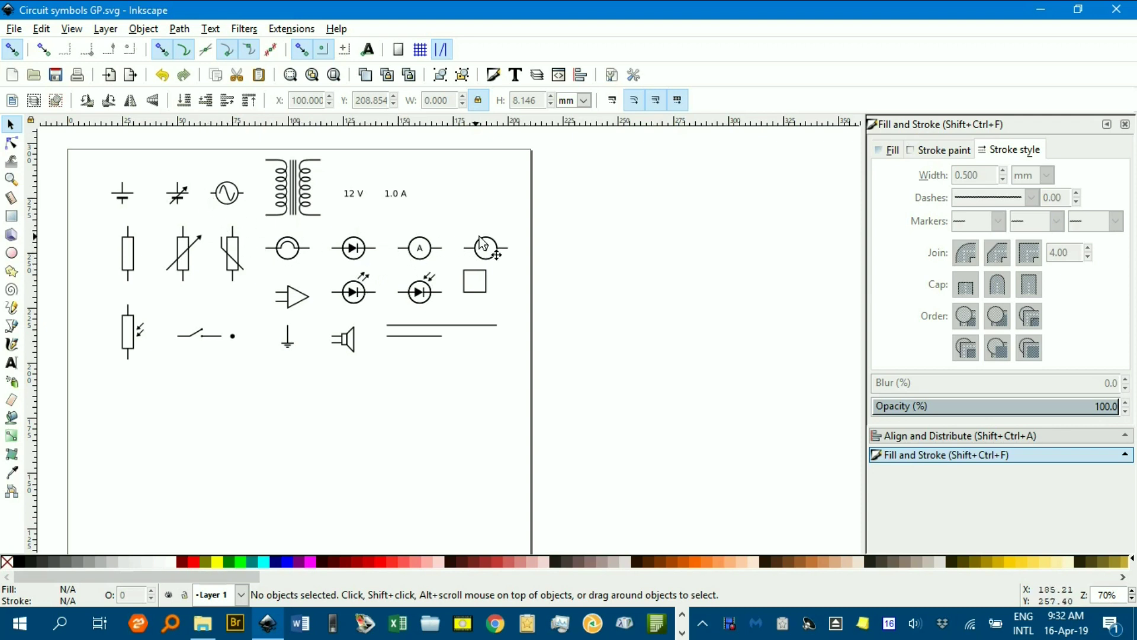
- Show the page grid and zoom into the empty area beside the page
click(72, 30)
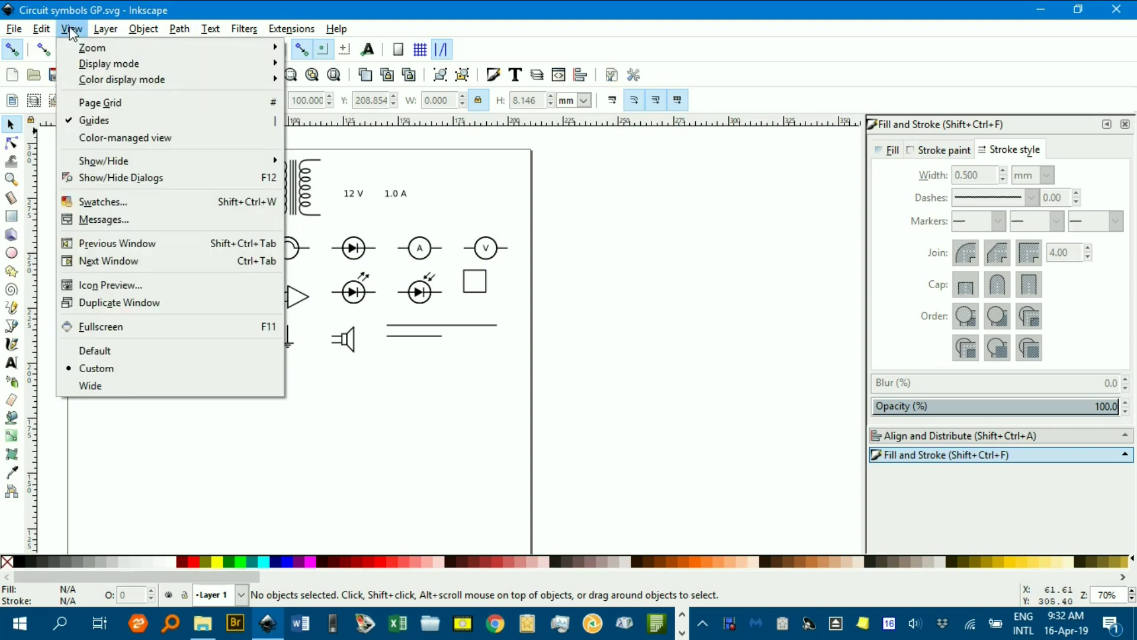
click(99, 104)
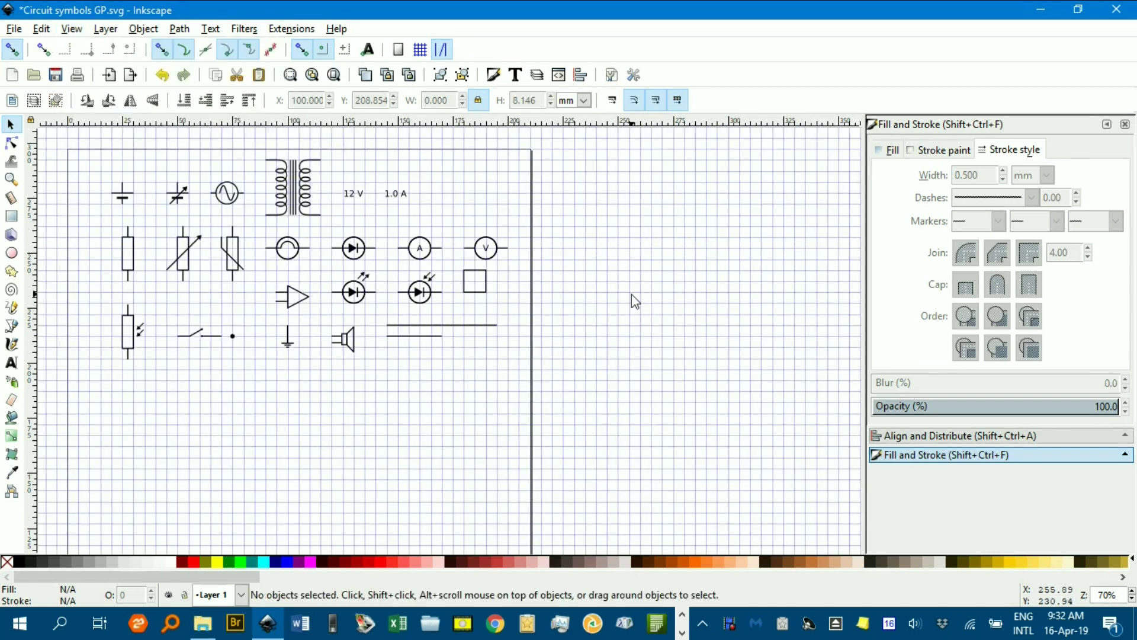
scroll(632, 282, up, 2)
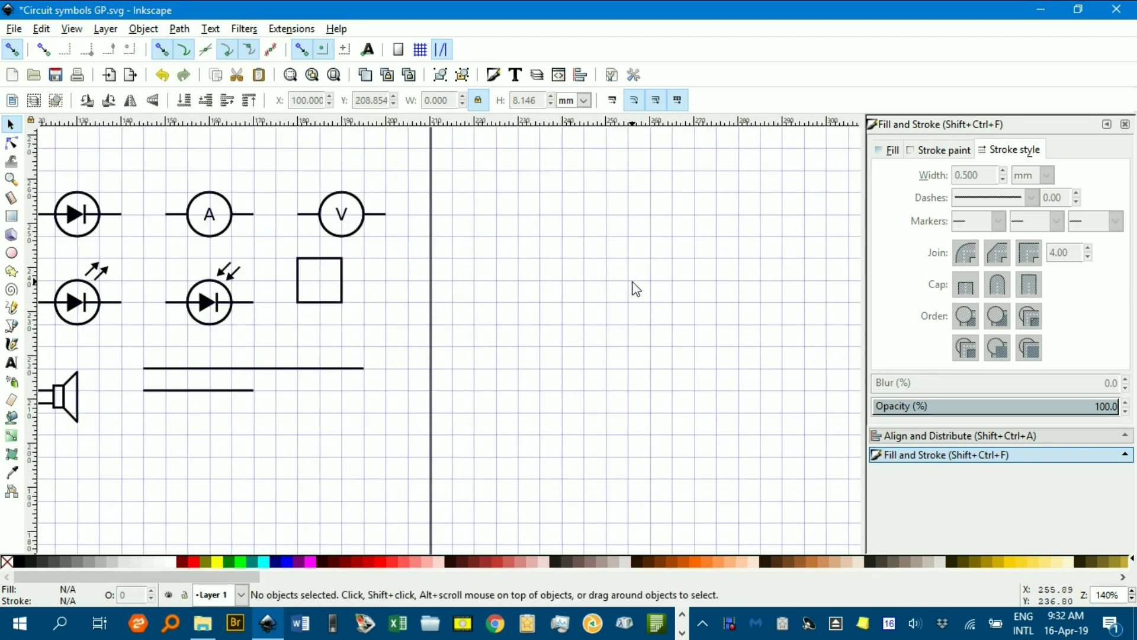
mouse_move(632, 283)
mouse_down()
mouse_move(490, 373)
mouse_move(457, 419)
mouse_move(468, 414)
mouse_up()
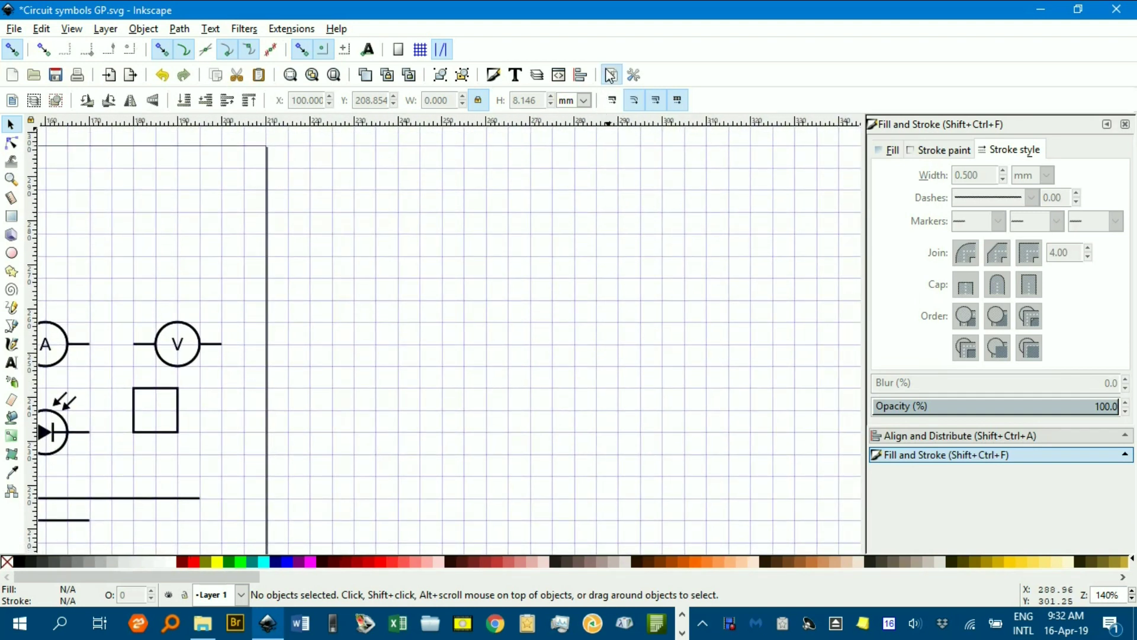
- Confirm in Document Properties that the grid is rectangular with 5 mm spacing
click(610, 75)
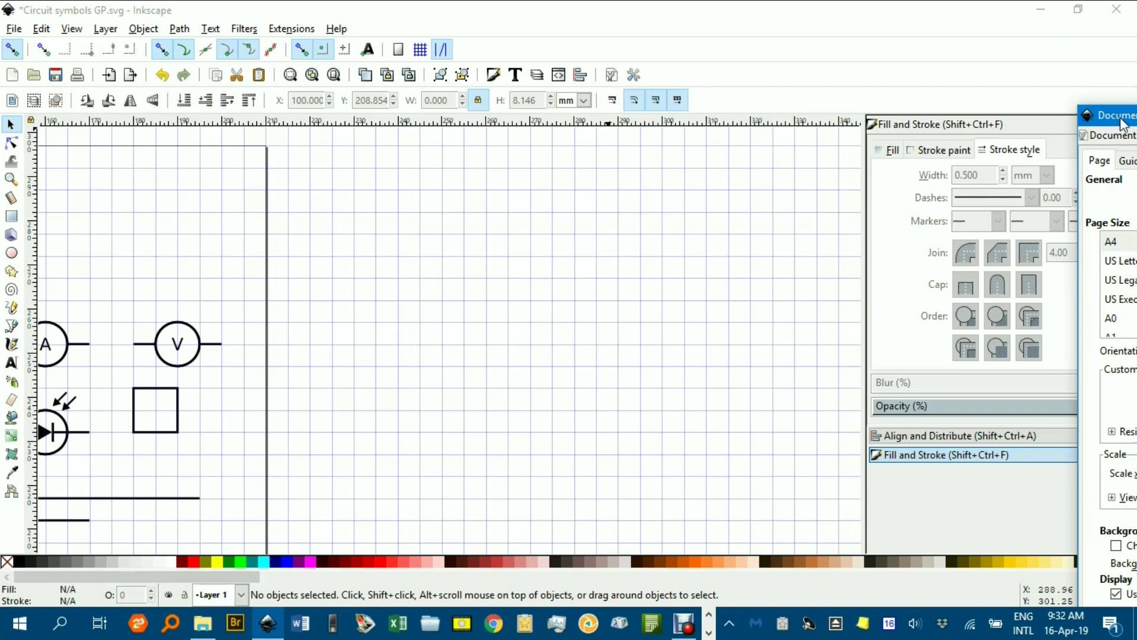
drag(1122, 120, 651, 68)
click(697, 109)
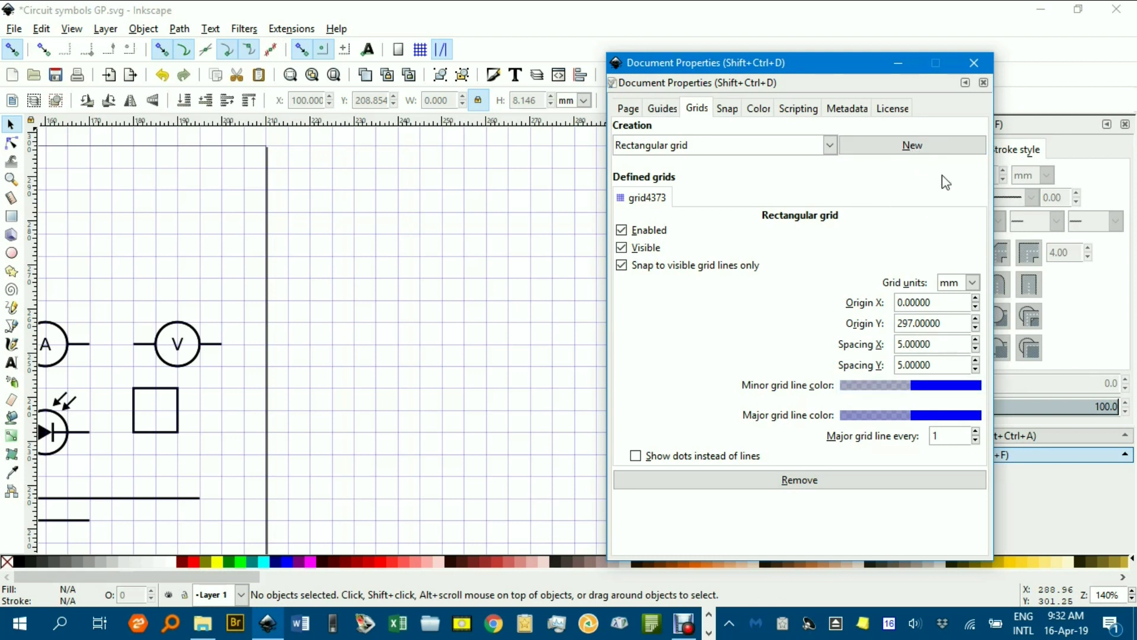
- Paste a copy of the battery symbol onto the empty grid beside the page
click(974, 62)
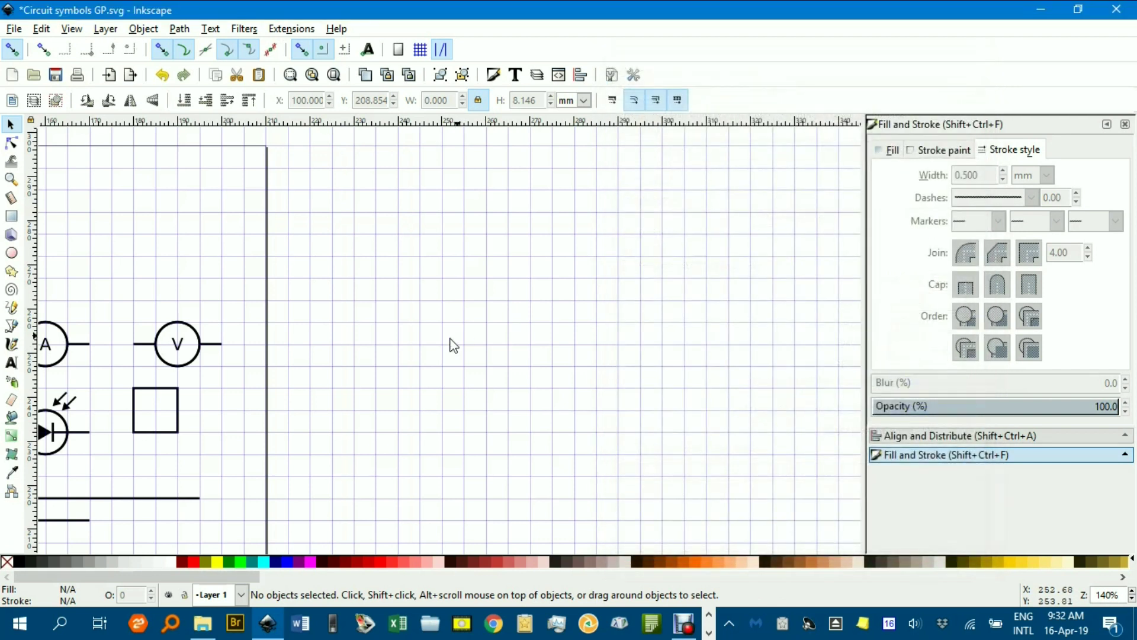
scroll(448, 331, down, 2)
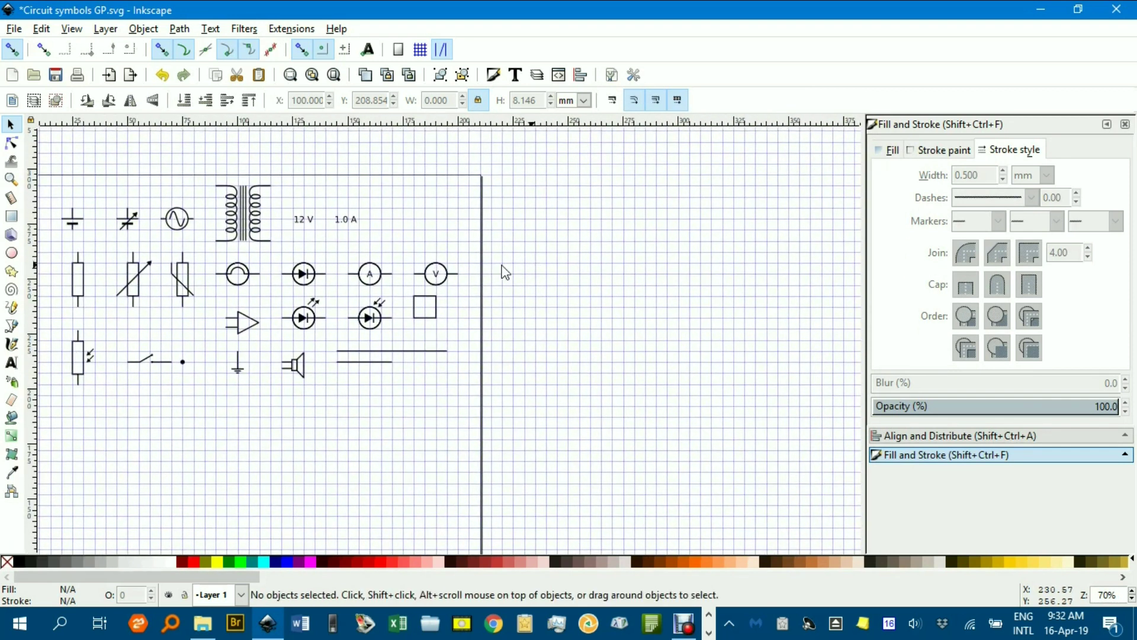
click(83, 224)
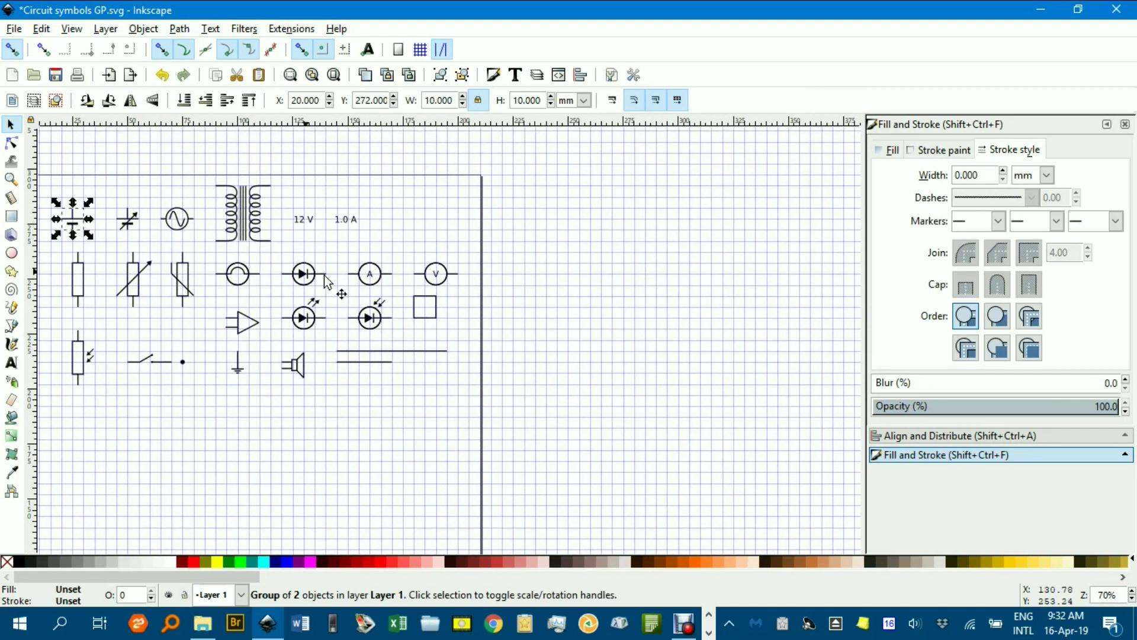
scroll(581, 234, up, 3)
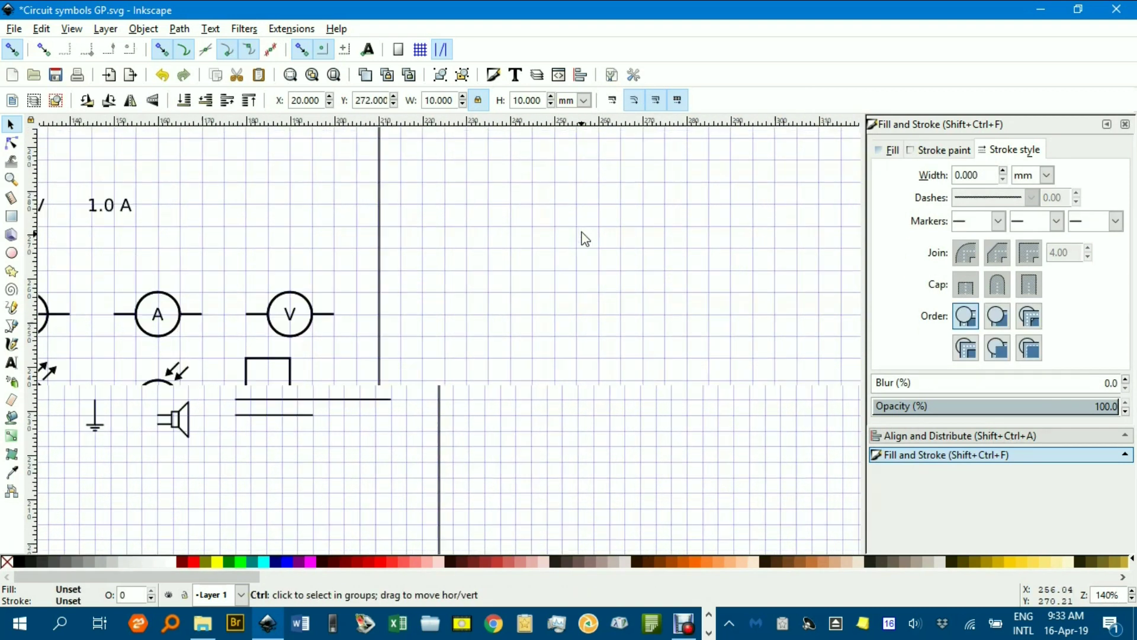
key(ctrl+v)
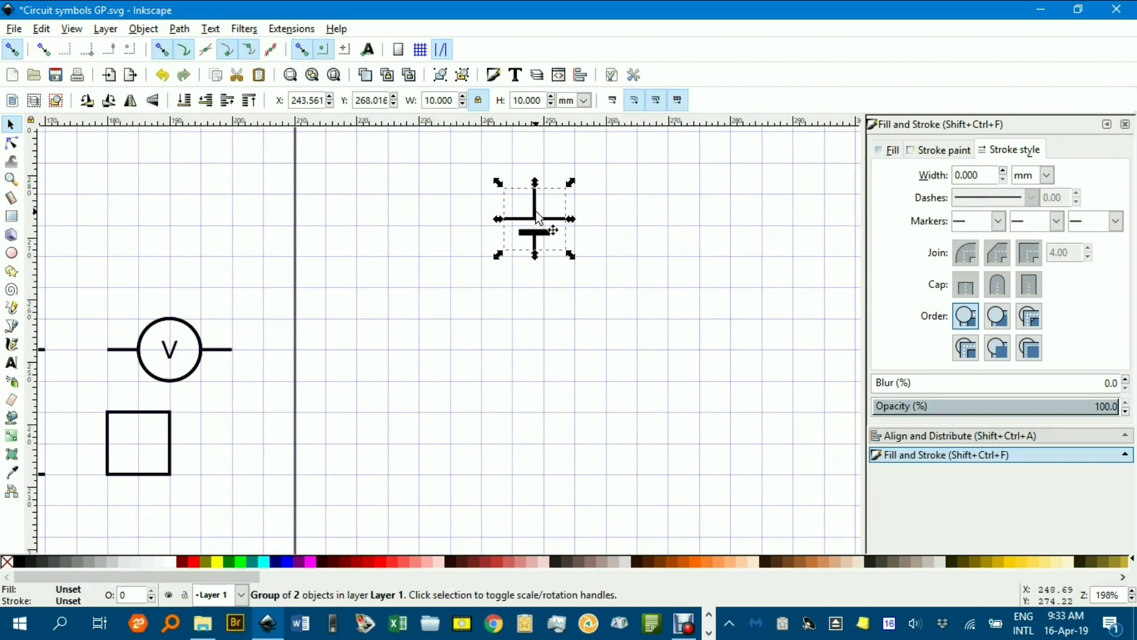
drag(540, 227, 486, 234)
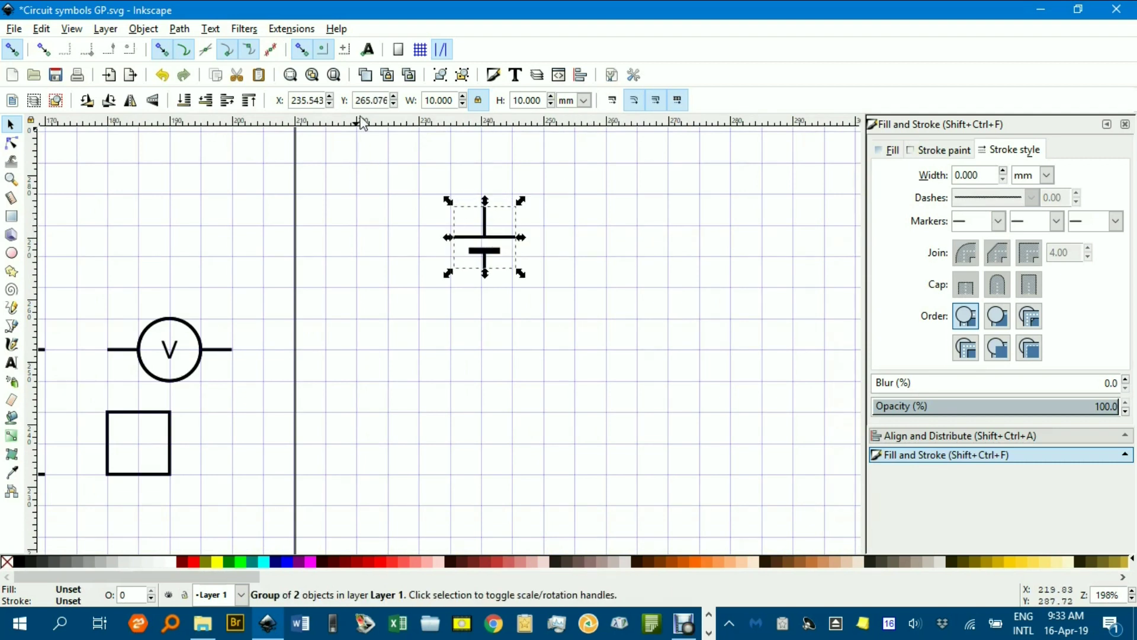
- Enable grid snapping and snap the battery copy to a grid intersection at X 235, Y 267 mm
click(420, 53)
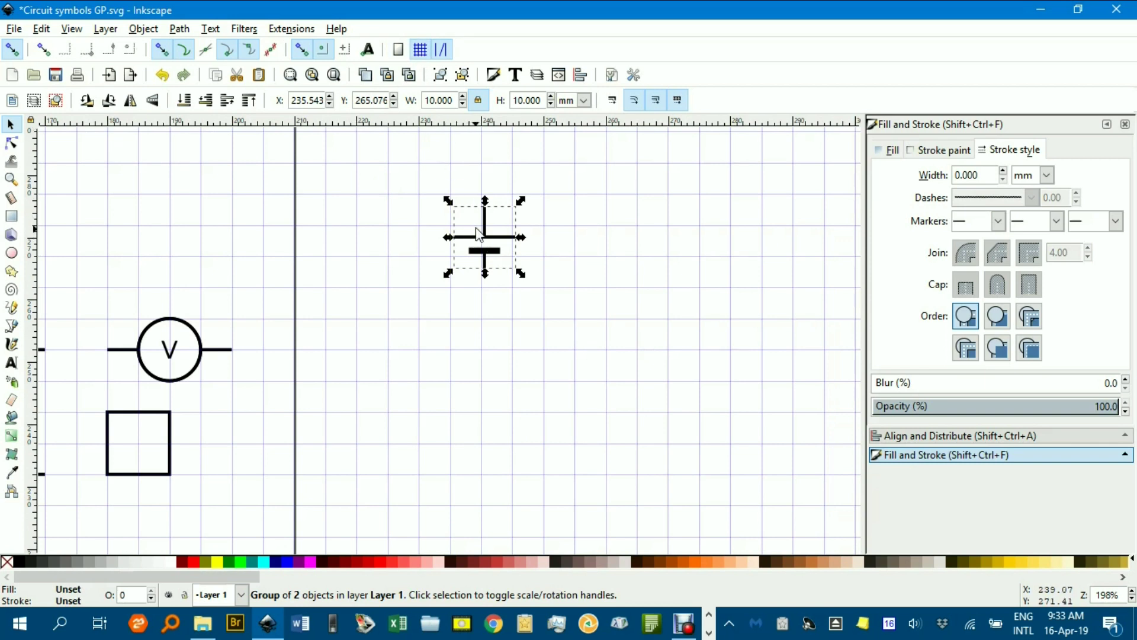
drag(479, 224, 485, 199)
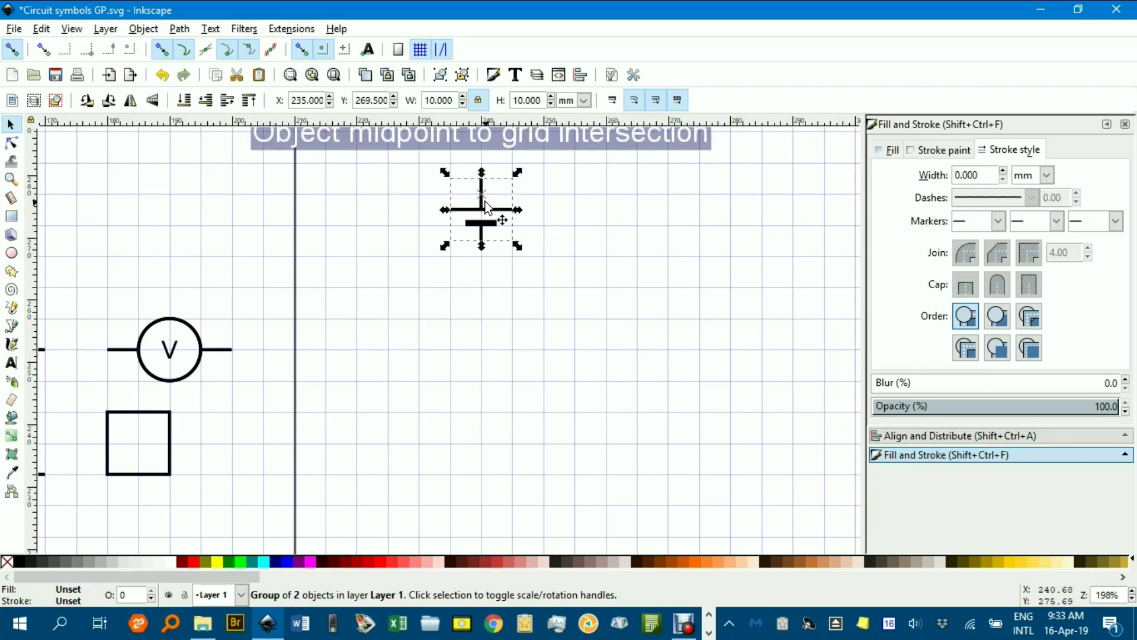
scroll(486, 198, up, 2)
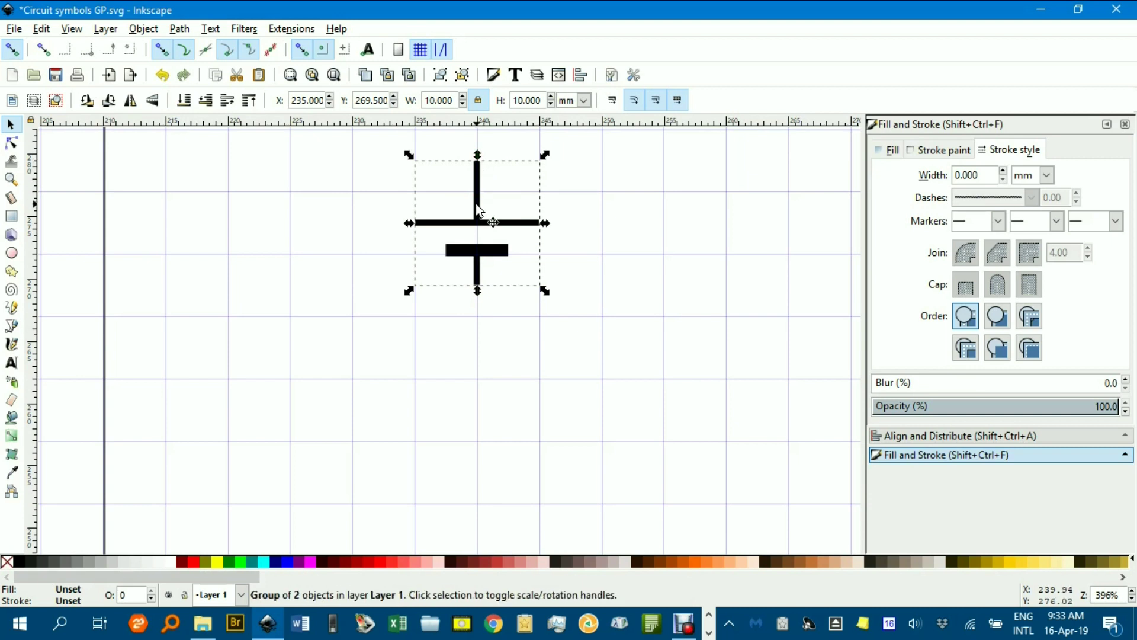
drag(479, 169, 480, 200)
click(596, 187)
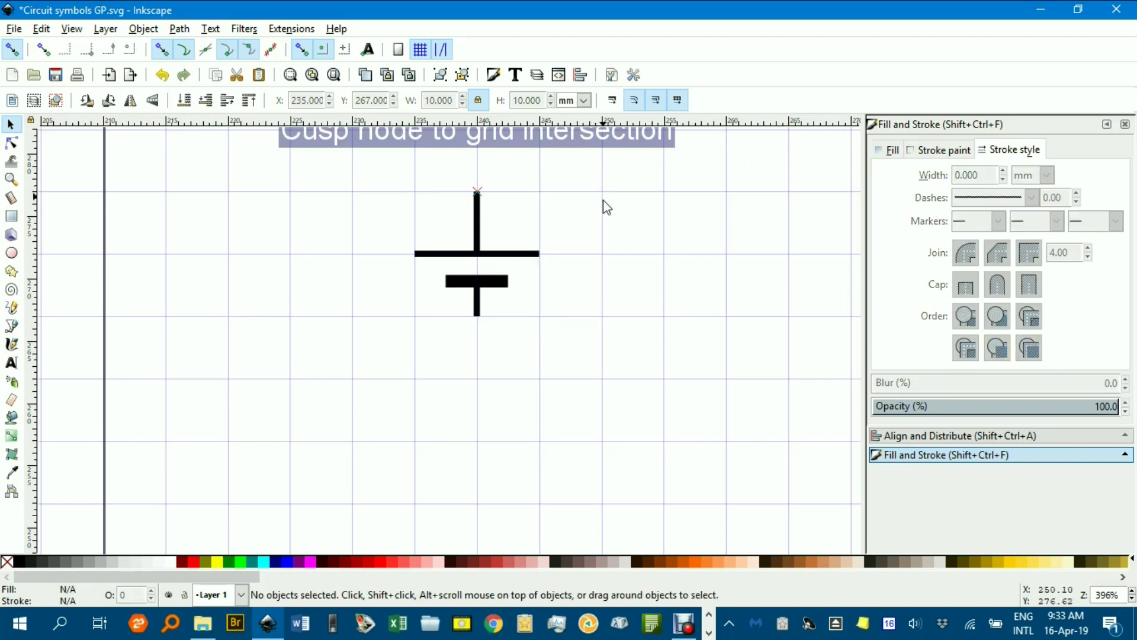
scroll(602, 240, down, 3)
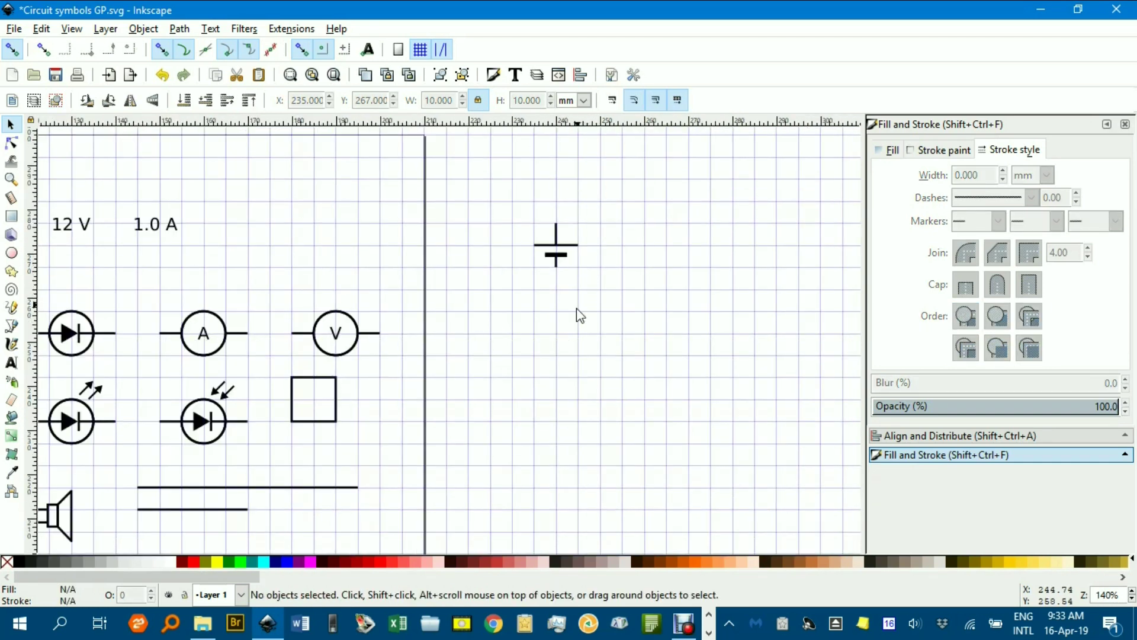
- Paste a copy of the switch symbol near the battery copy and snap it to the grid
scroll(272, 373, down, 1)
scroll(265, 368, down, 3)
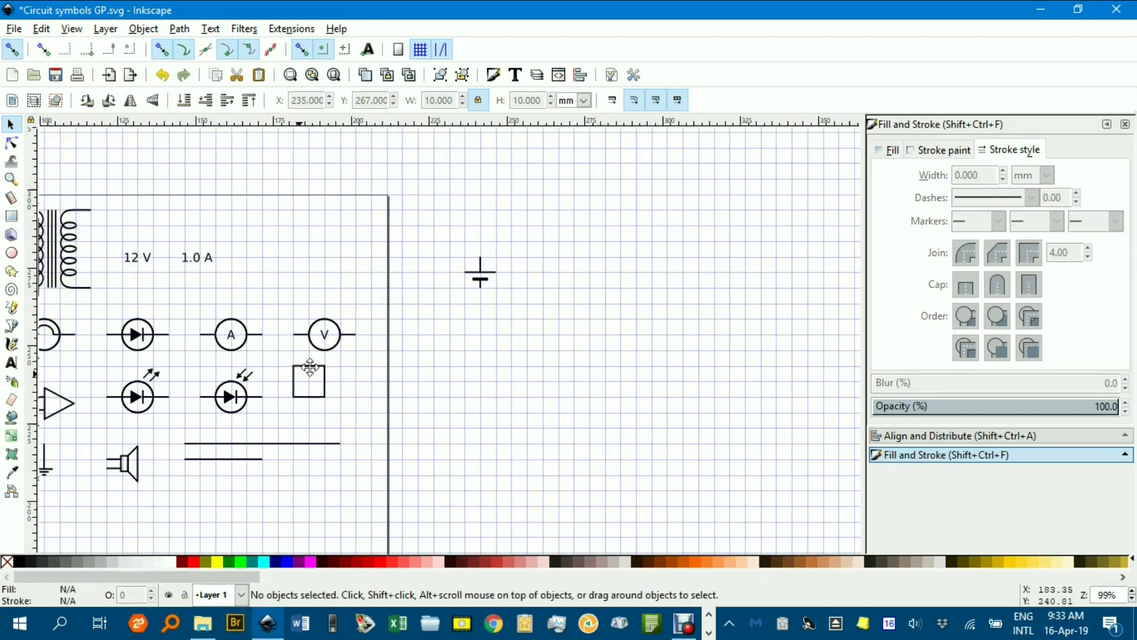
scroll(178, 362, left, 5)
click(120, 340)
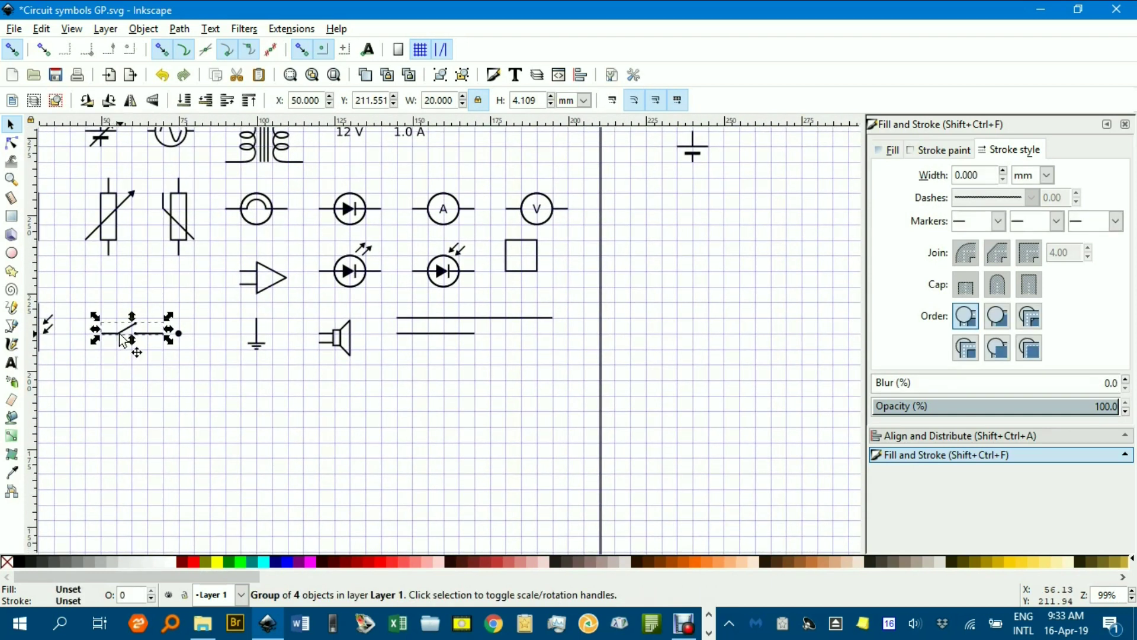
drag(578, 261, 334, 442)
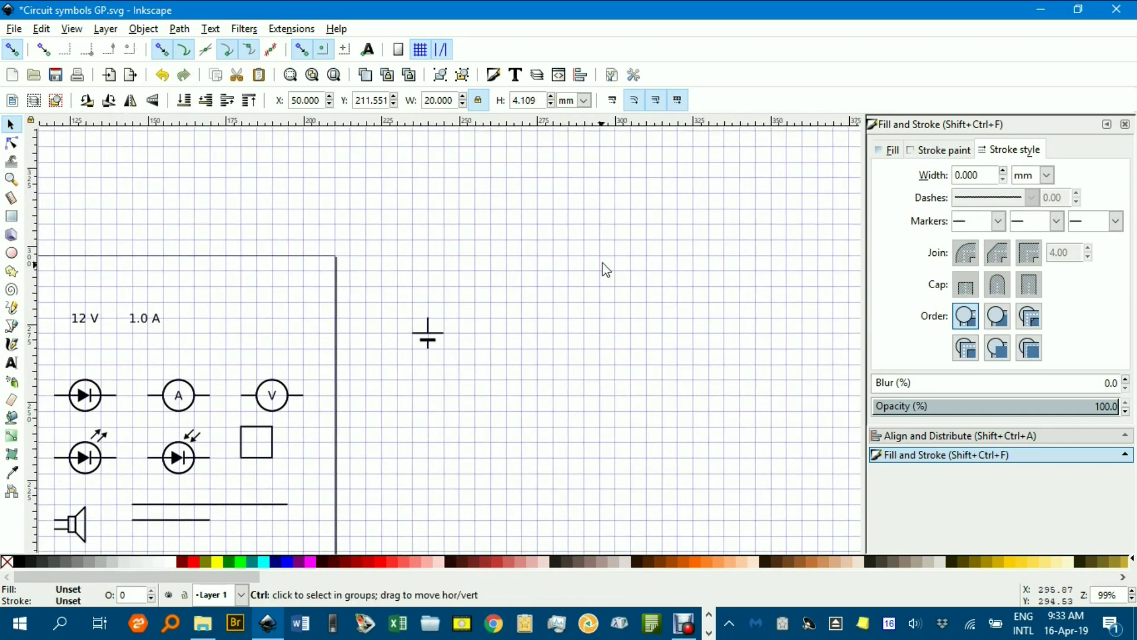
key(ctrl+v)
scroll(514, 282, up, 2)
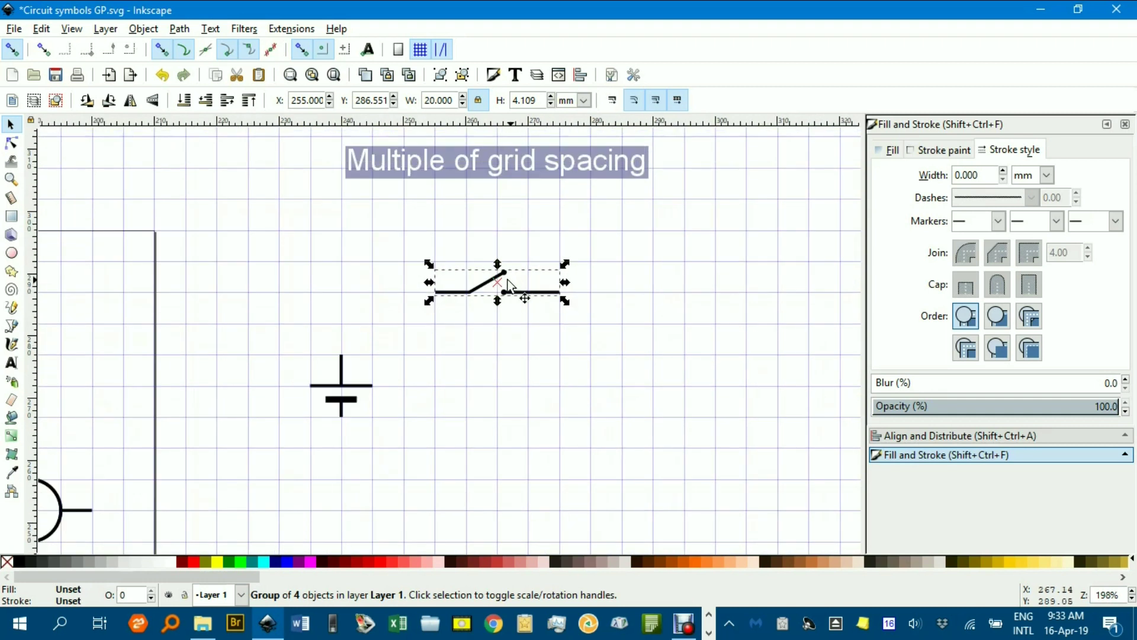
drag(496, 290, 514, 295)
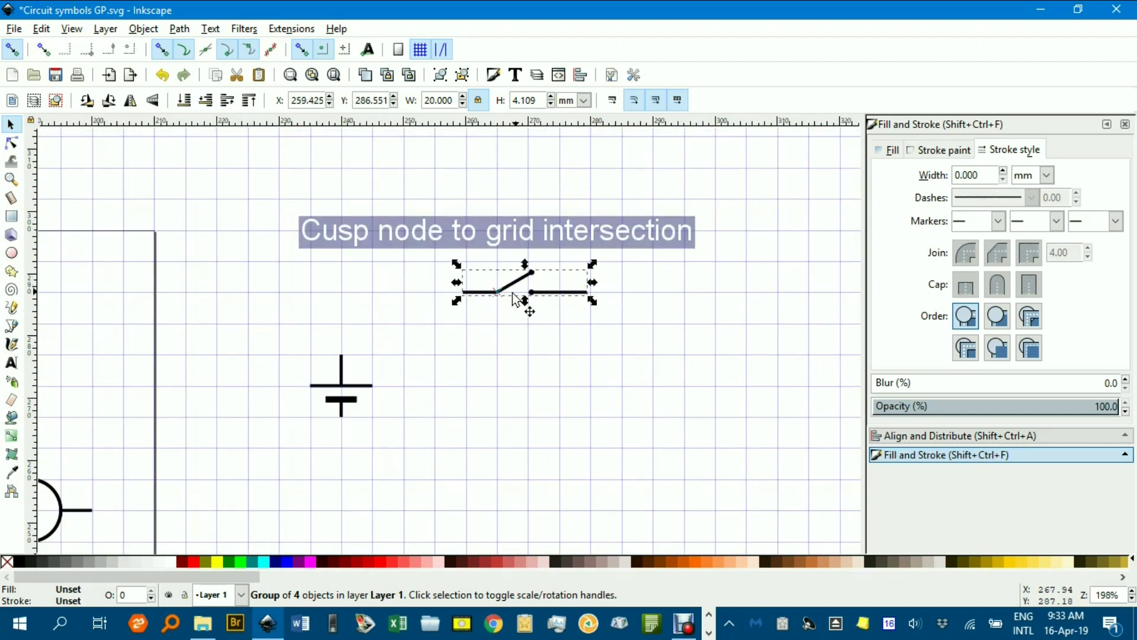
- Align the switch copy's end node to a grid intersection at X 260 mm
scroll(480, 288, up, 3)
scroll(465, 289, up, 2)
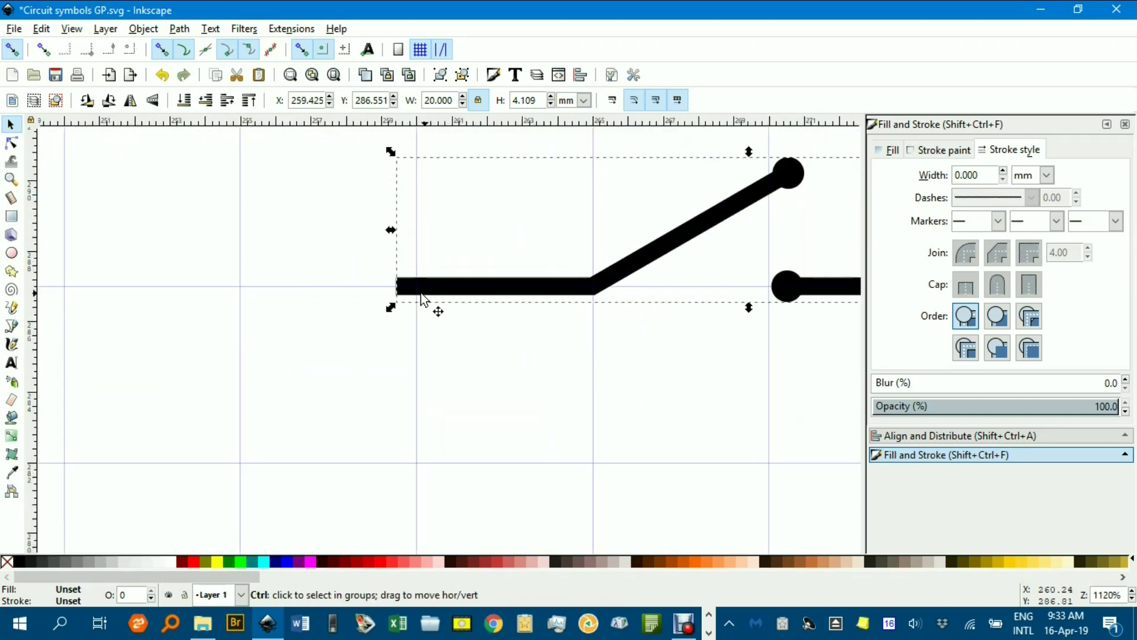
drag(425, 287, 428, 286)
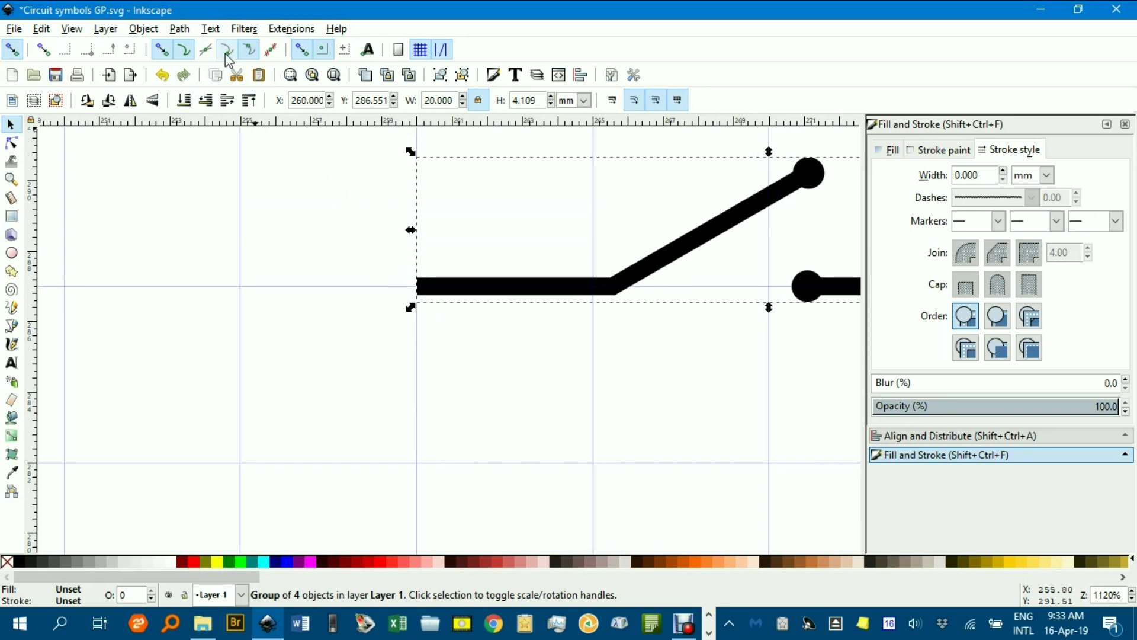
scroll(340, 251, down, 5)
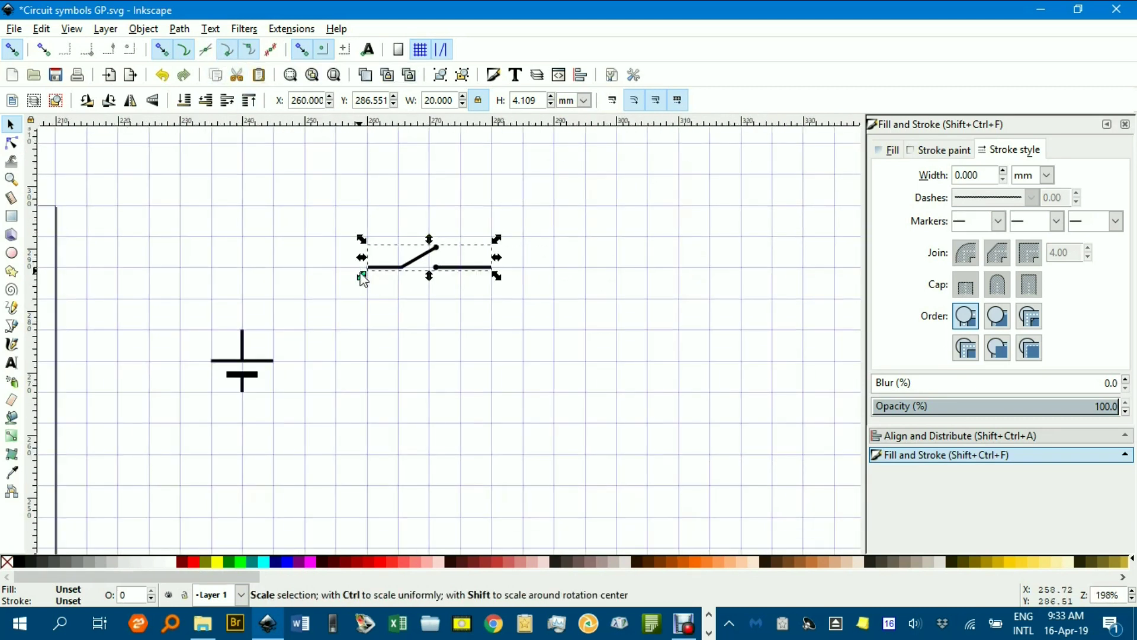
drag(386, 353, 421, 289)
scroll(255, 366, down, 2)
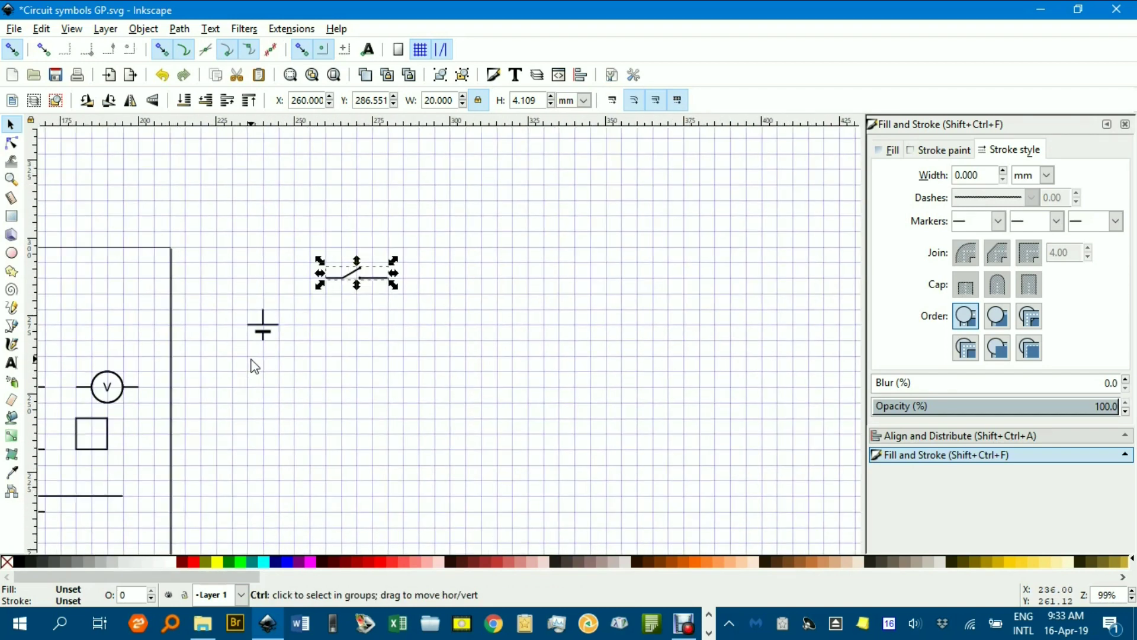
drag(191, 390, 498, 279)
drag(173, 377, 471, 288)
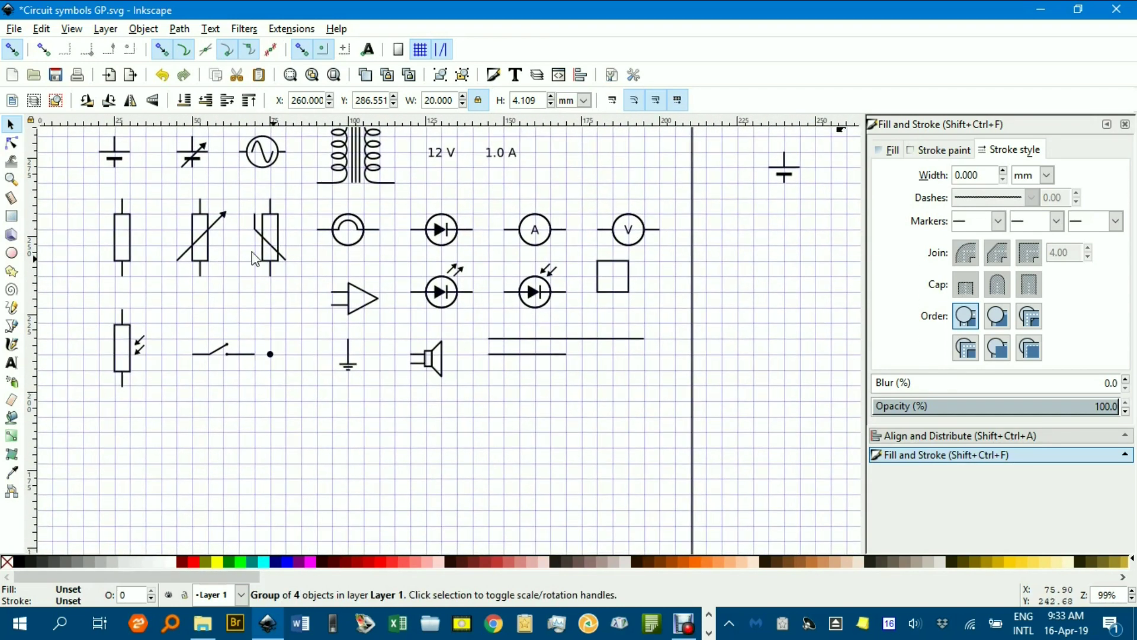
- Paste a resistor copy, rotate it 90° horizontal, and join it to the switch's lead at X 280 mm
click(129, 243)
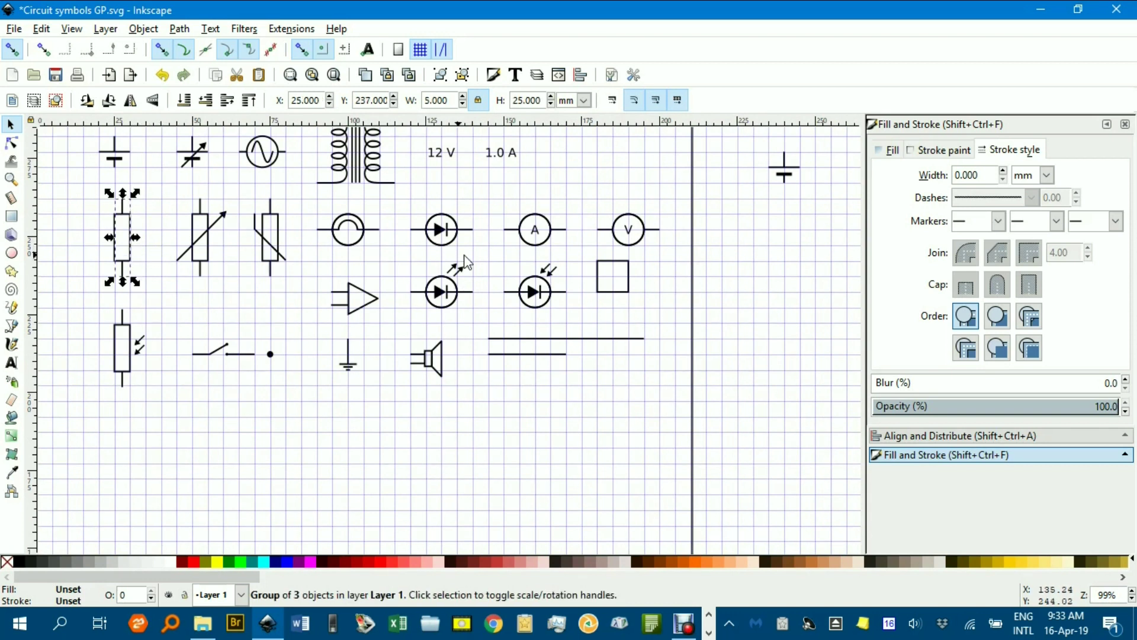
scroll(533, 249, right, 15)
scroll(534, 248, up, 3)
ctrl+scroll(567, 201, up, 2)
ctrl+scroll(566, 205, up, 1)
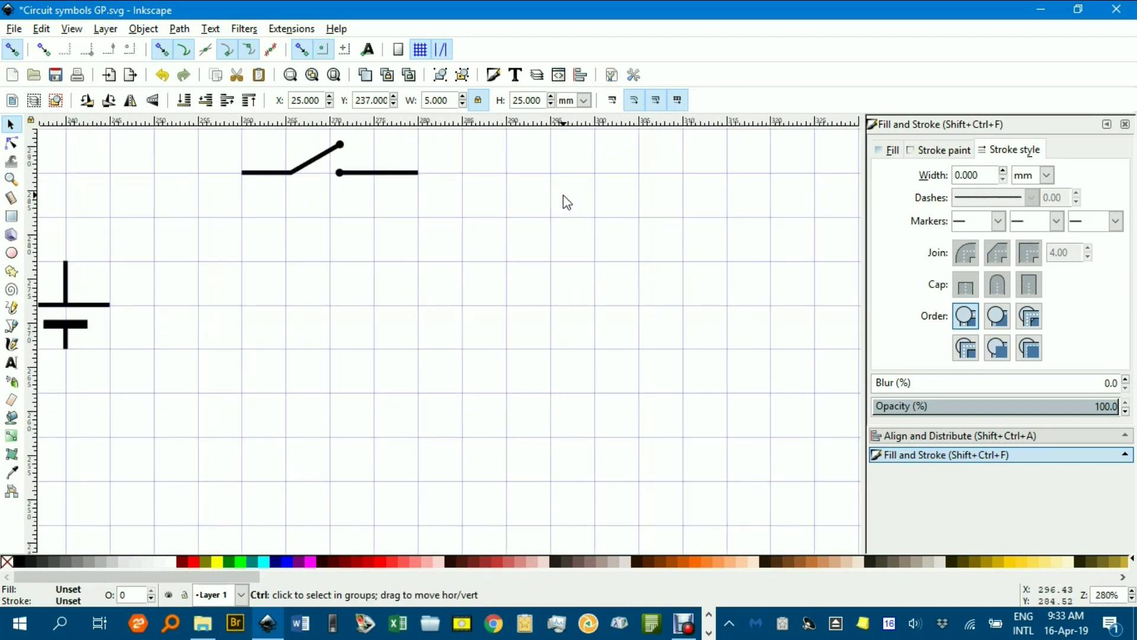
key(ctrl+v)
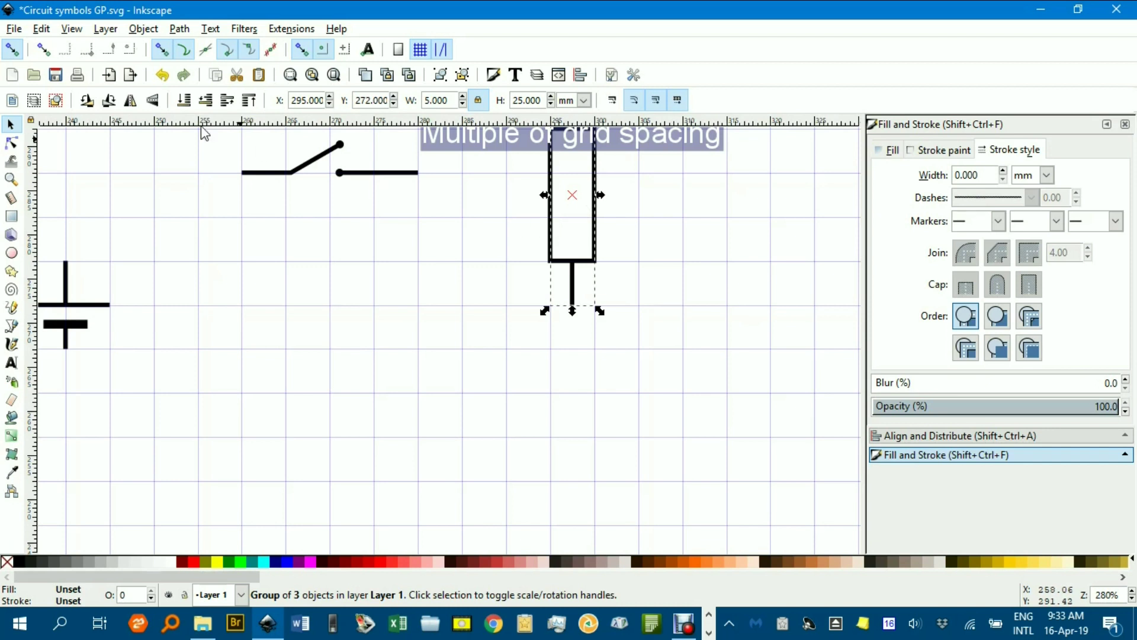
click(87, 100)
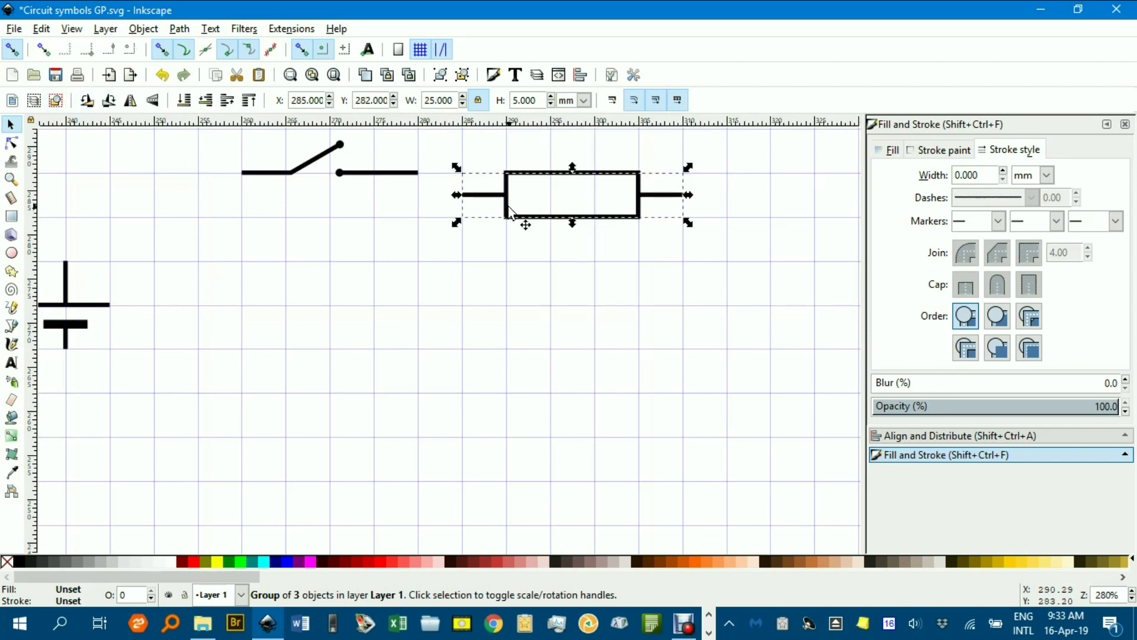
drag(463, 198, 424, 173)
click(474, 270)
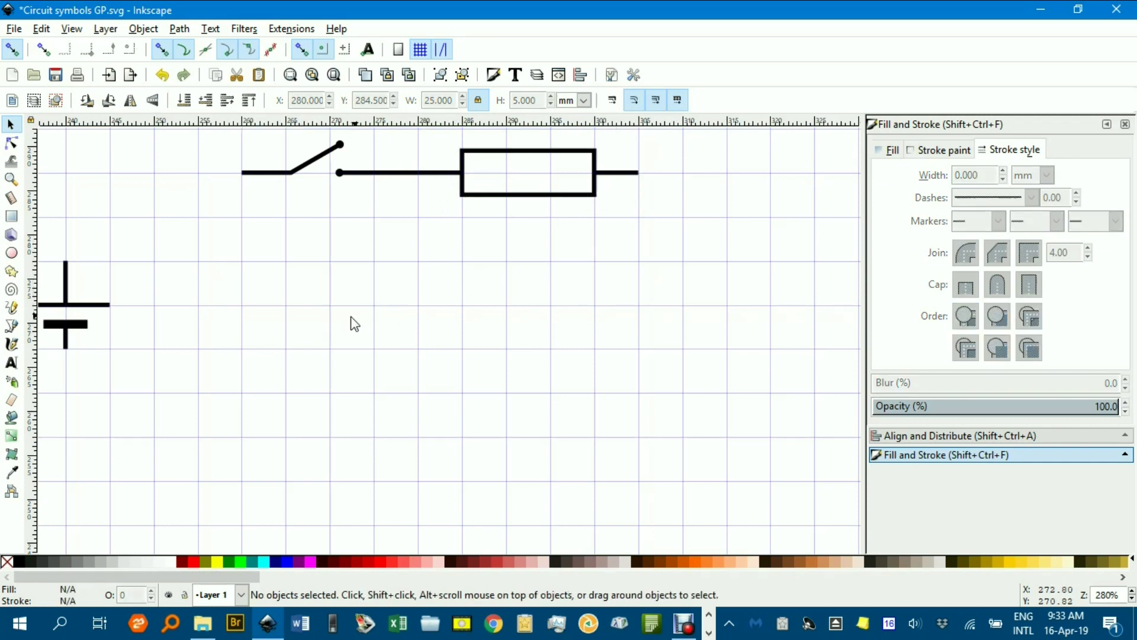
scroll(406, 325, down, 1)
- Paste a lamp copy near the circuit and rotate it 90° upright at X 320, Y 257 mm
scroll(368, 373, left, 10)
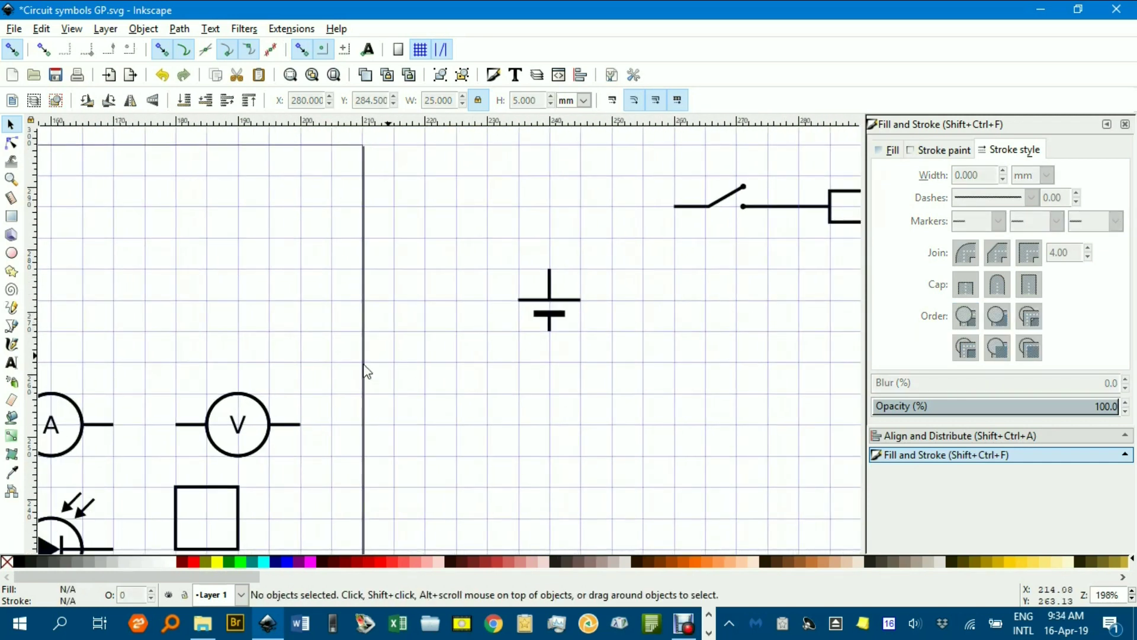
scroll(553, 254, down, 5)
scroll(553, 255, down, 2)
scroll(553, 255, left, 8)
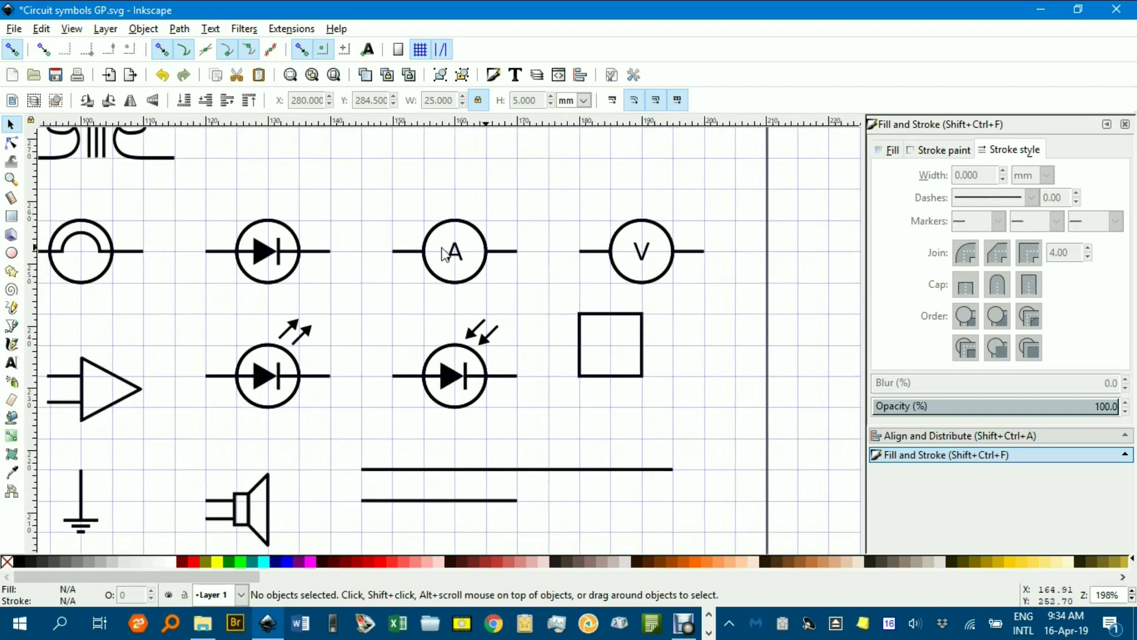
click(117, 259)
scroll(477, 260, down, 3)
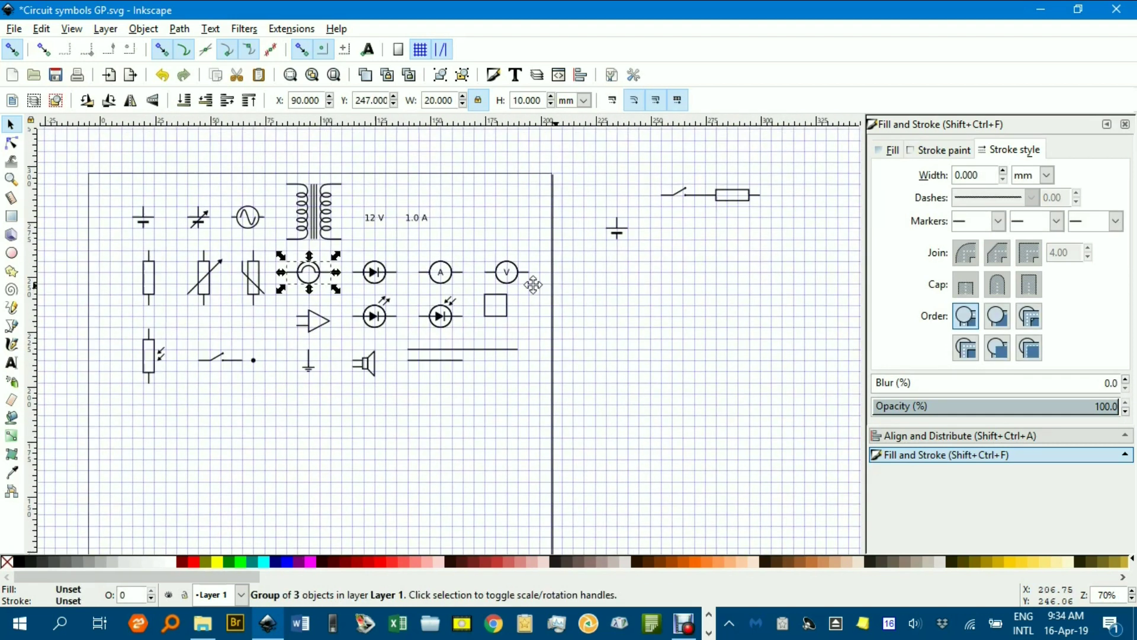
scroll(461, 252, right, 10)
scroll(461, 252, up, 2)
key(ctrl+v)
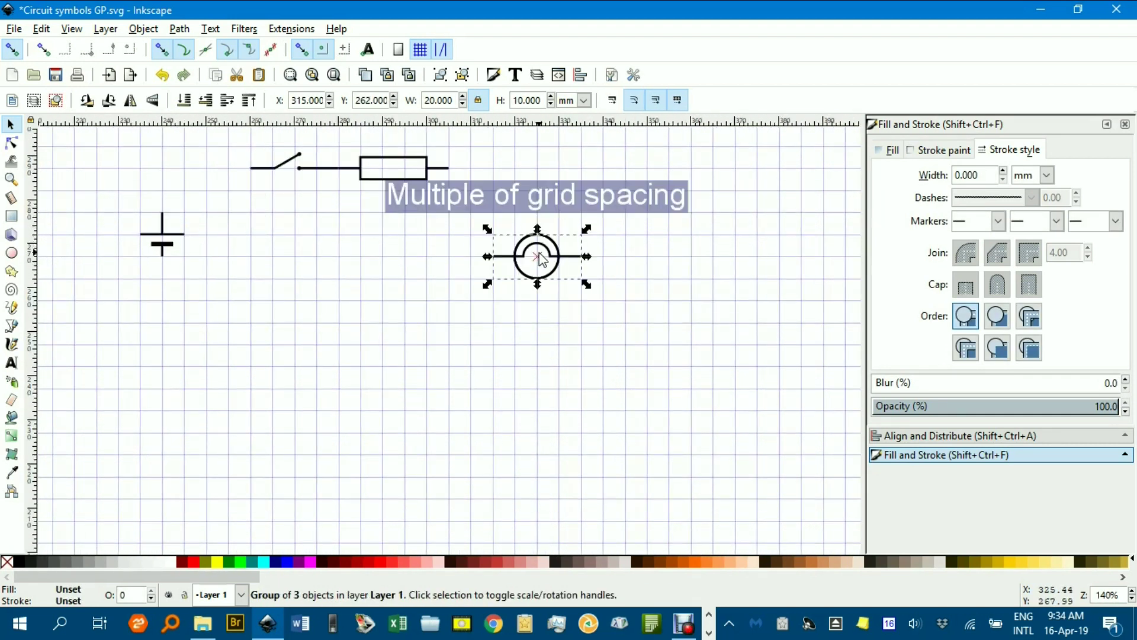
click(87, 101)
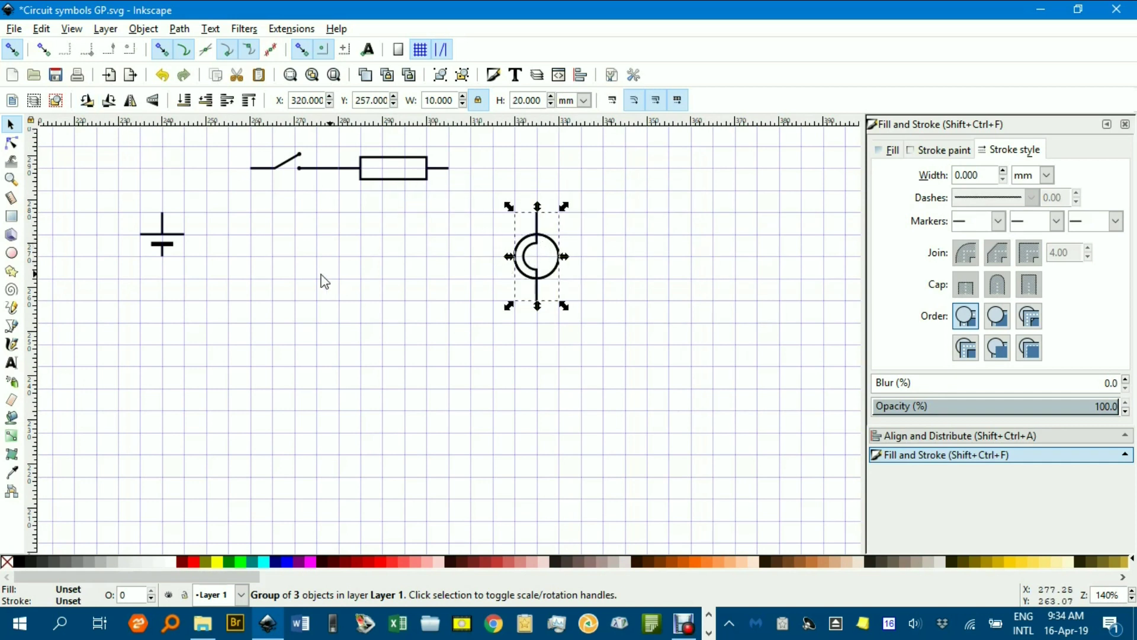
click(371, 315)
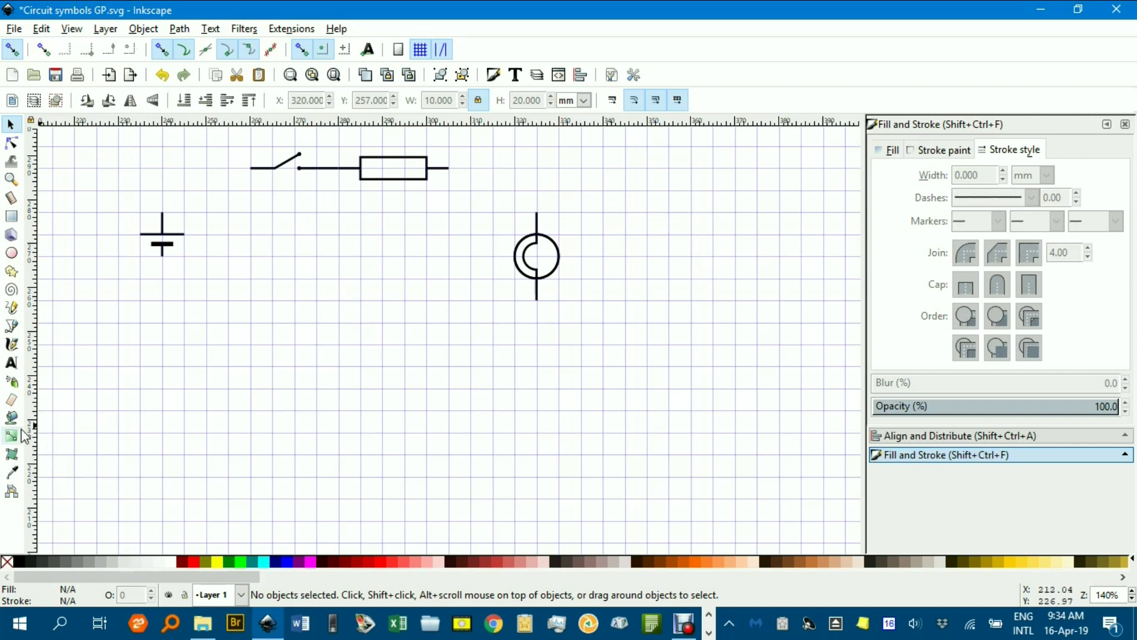
- Draw a 0.5 mm wire from the battery's top lead to the switch's left end
click(12, 326)
scroll(175, 231, up, 2)
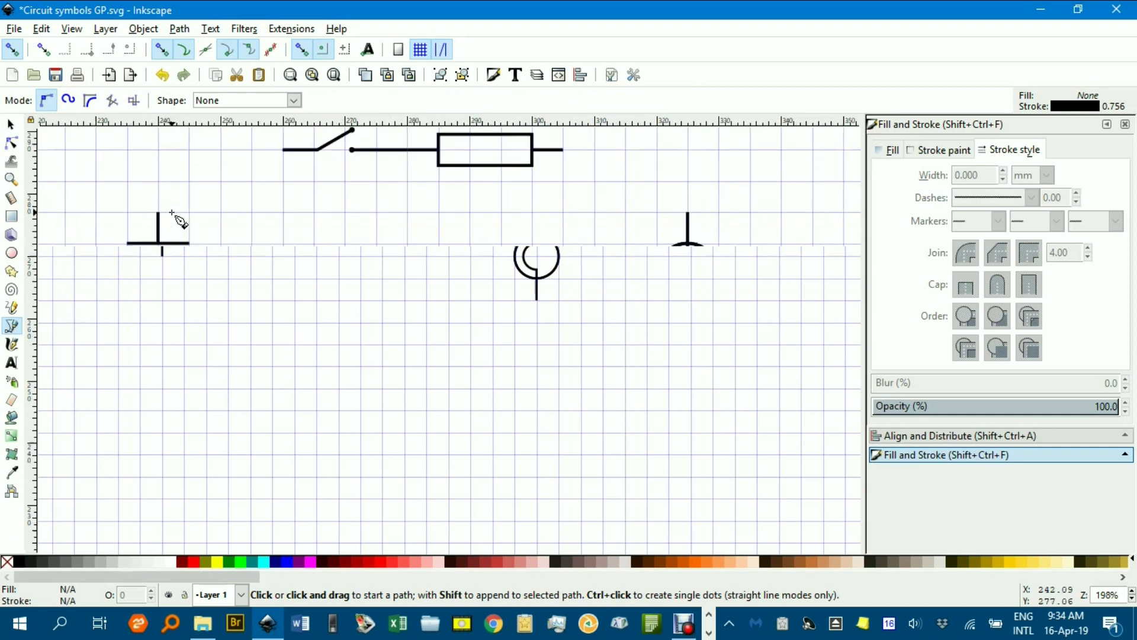
scroll(181, 238, up, 4)
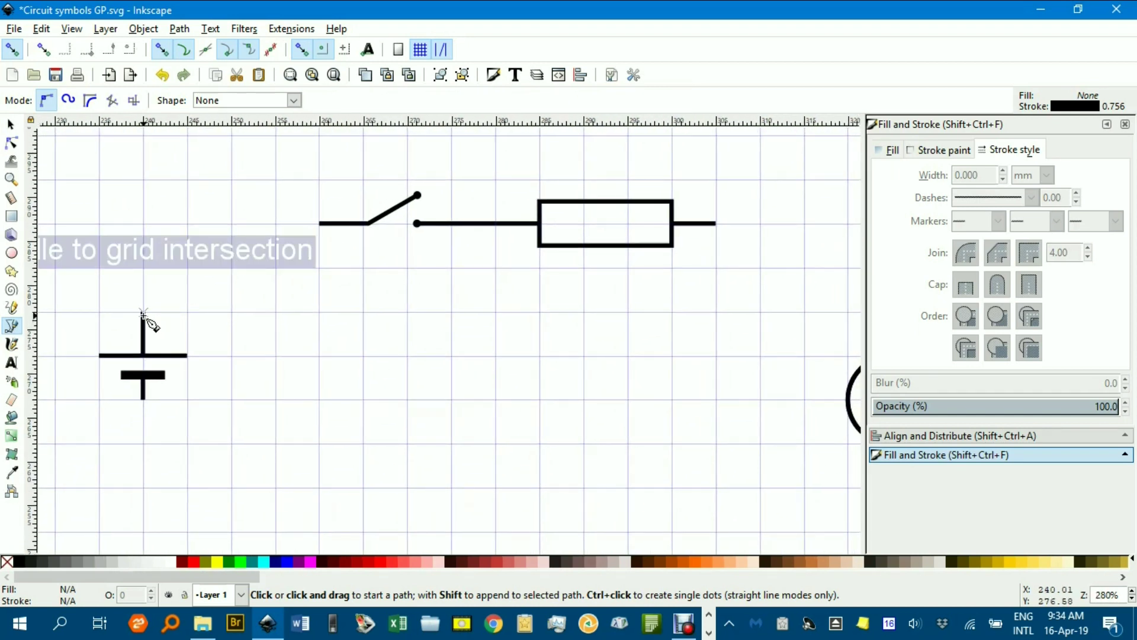
click(143, 312)
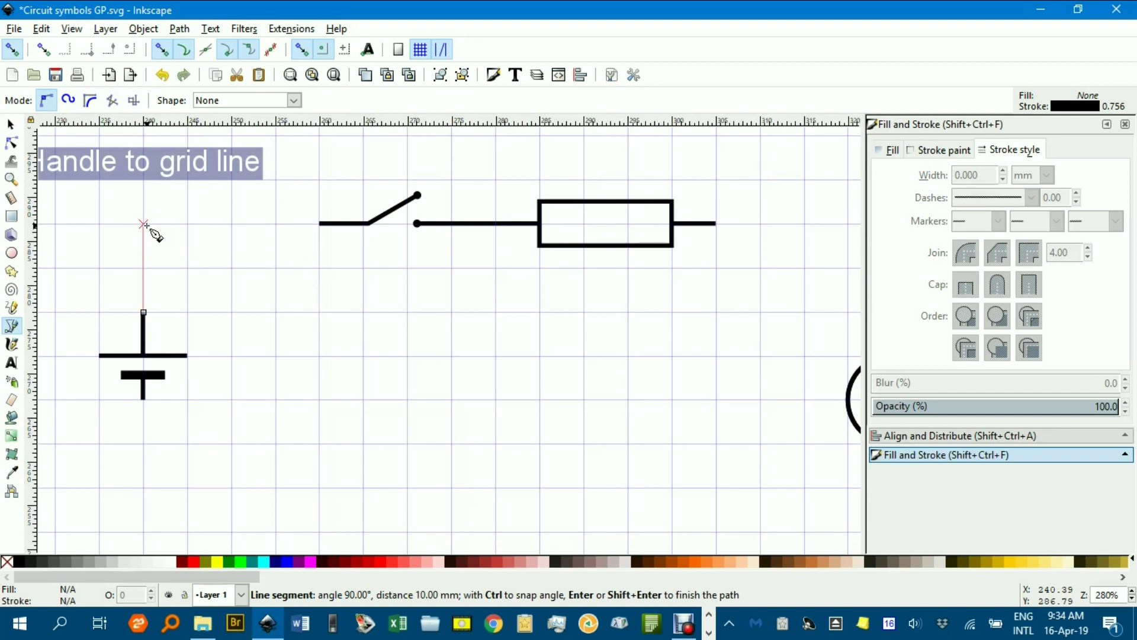
double_click(320, 224)
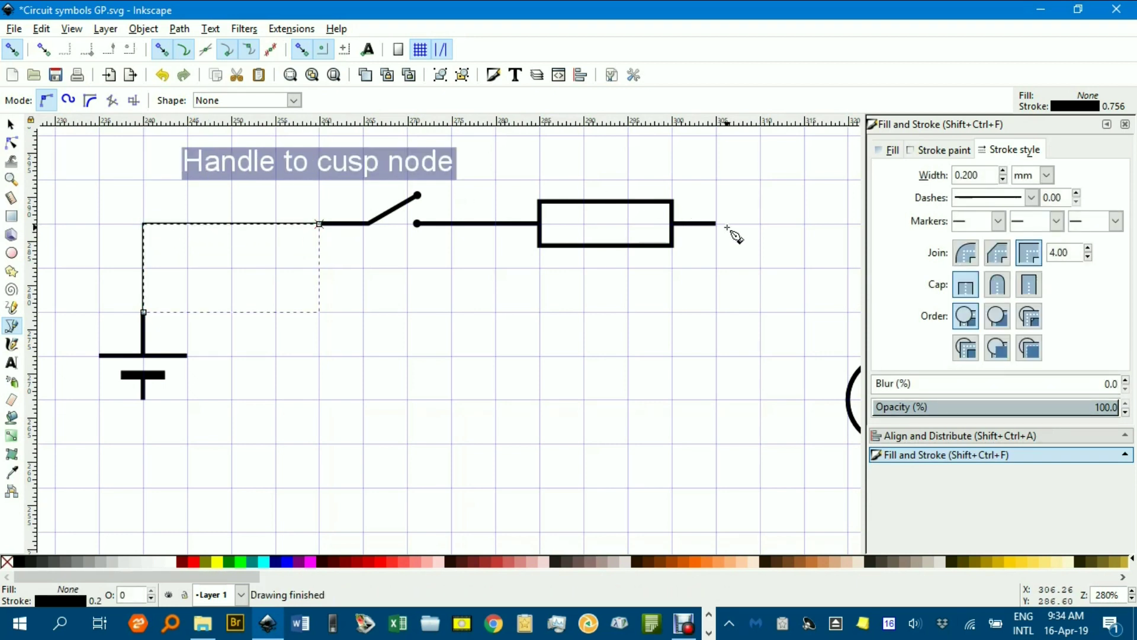
click(1003, 171)
click(1004, 171)
click(1004, 171)
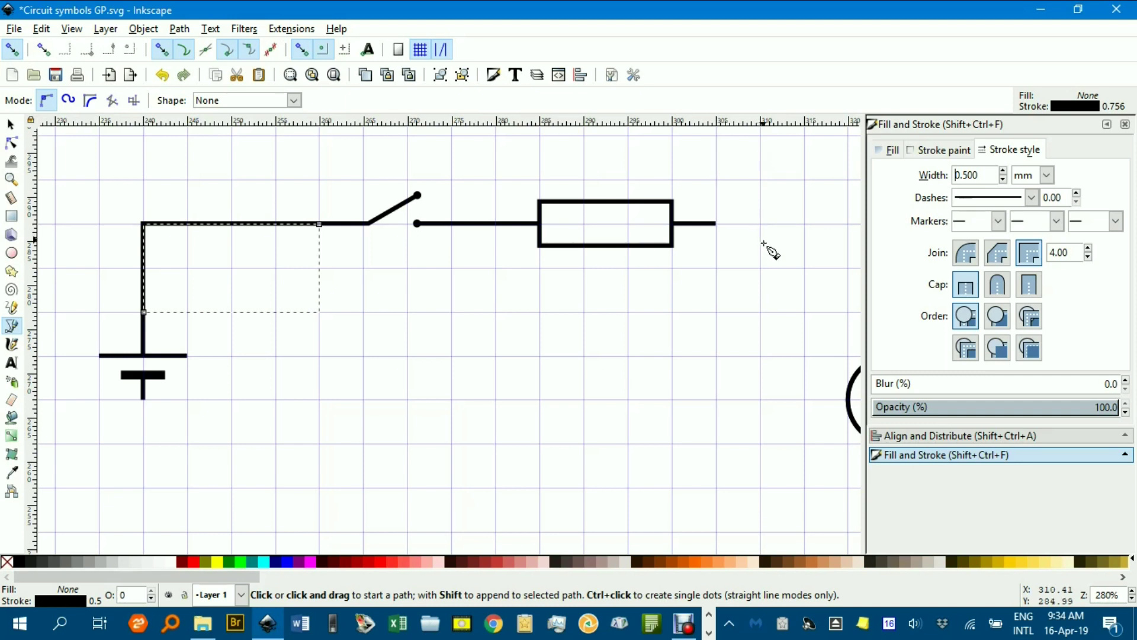
- Draw a 0.5 mm wire from the resistor's right end, cornering above the lamp, to its top lead
drag(779, 269, 602, 216)
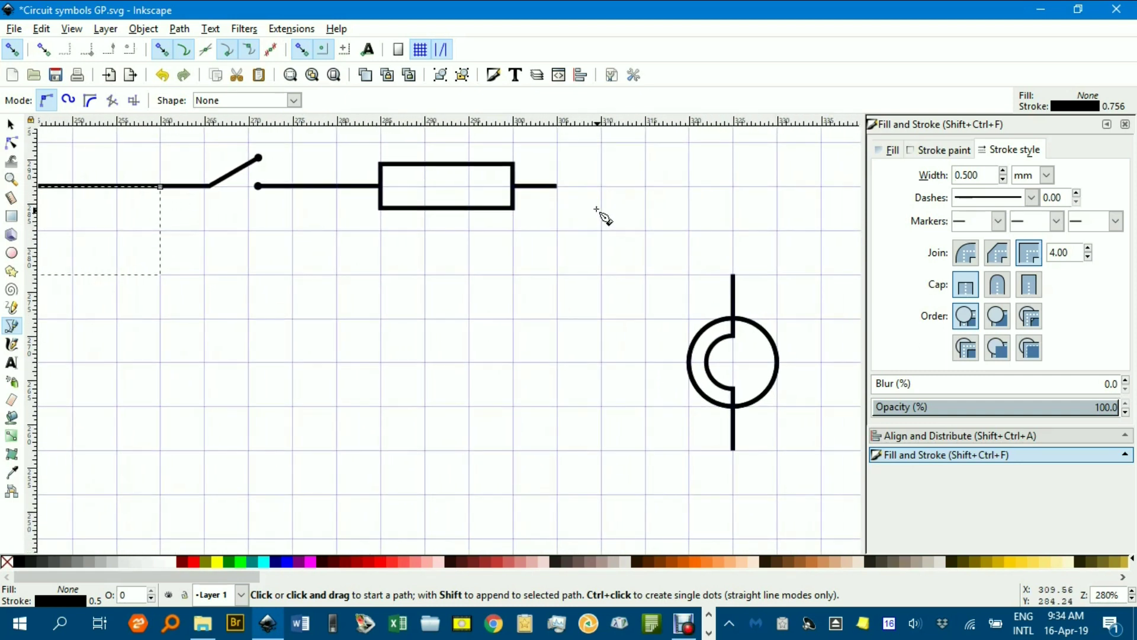
click(557, 187)
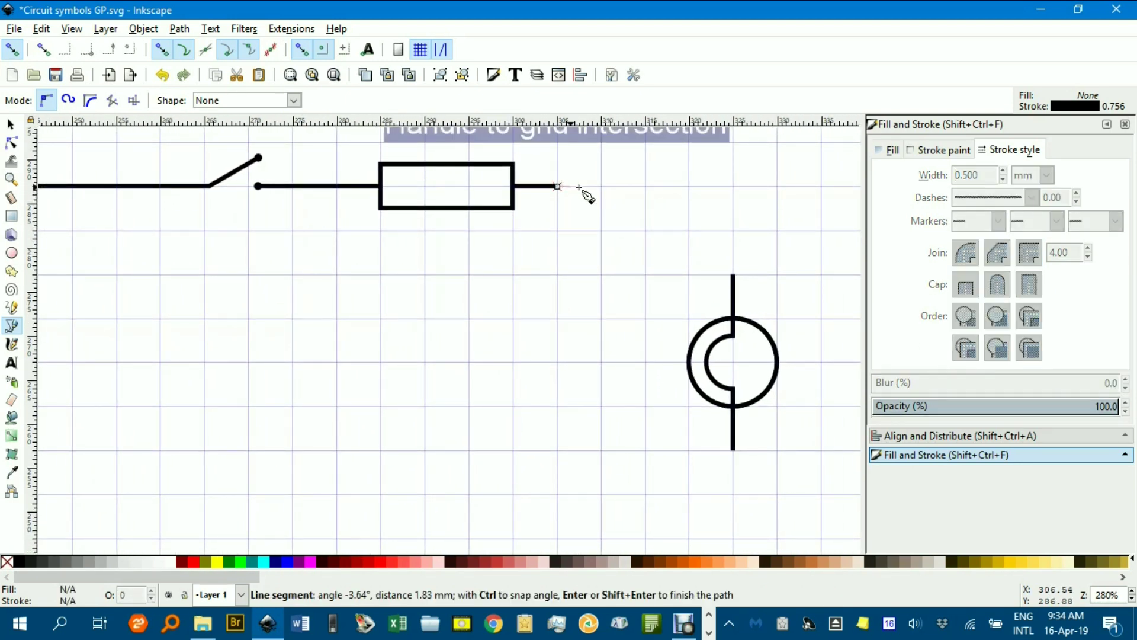
click(733, 187)
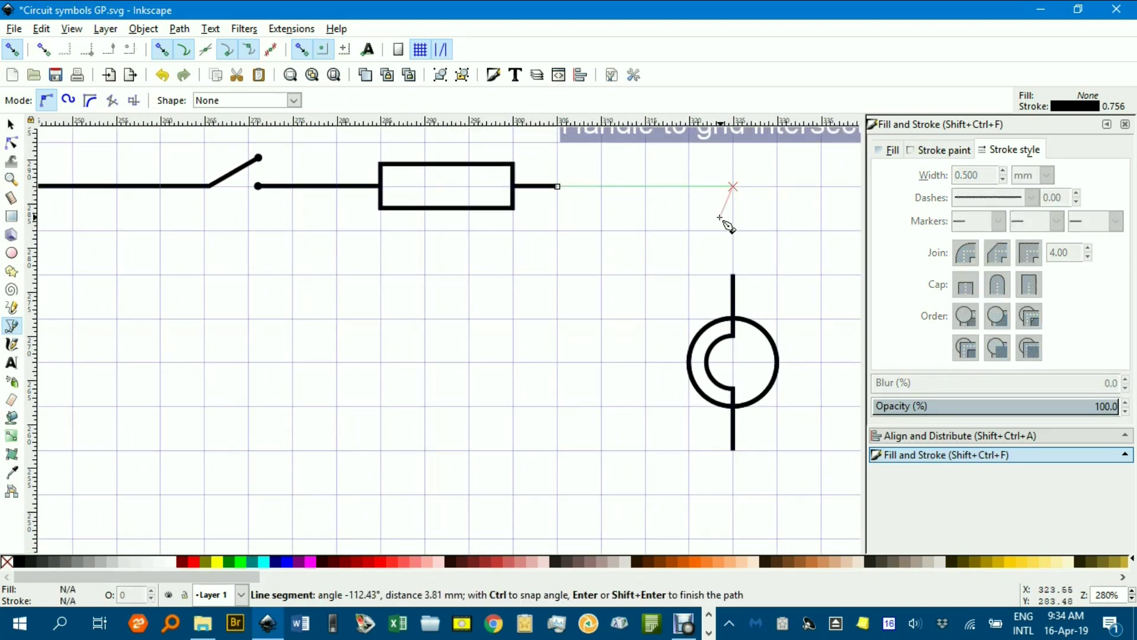
double_click(734, 274)
click(1003, 171)
click(1003, 171)
click(1003, 171)
- Draw the 0.5 mm bottom wire from the lamp's bottom lead around to the battery's bottom lead
ctrl+scroll(845, 326, down, 2)
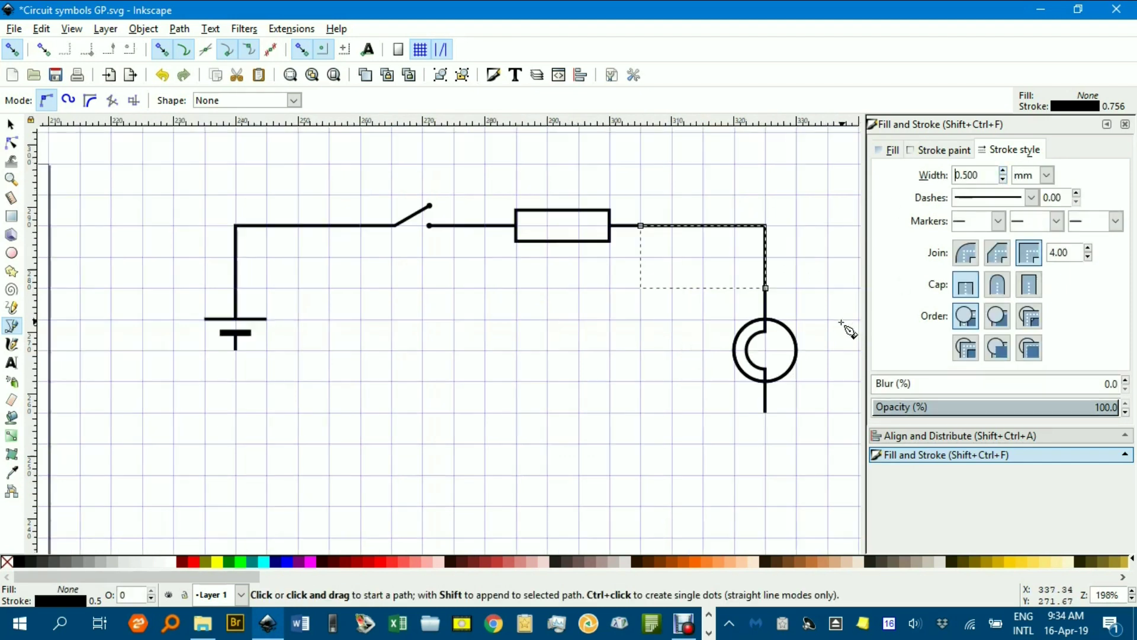
scroll(782, 282, down, 1)
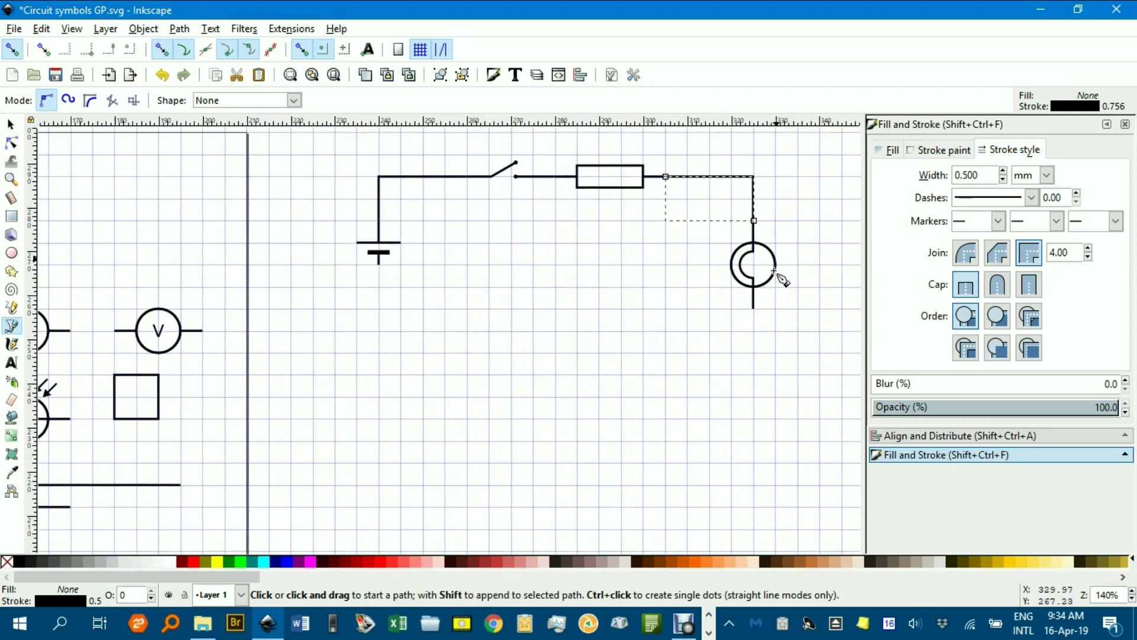
click(754, 309)
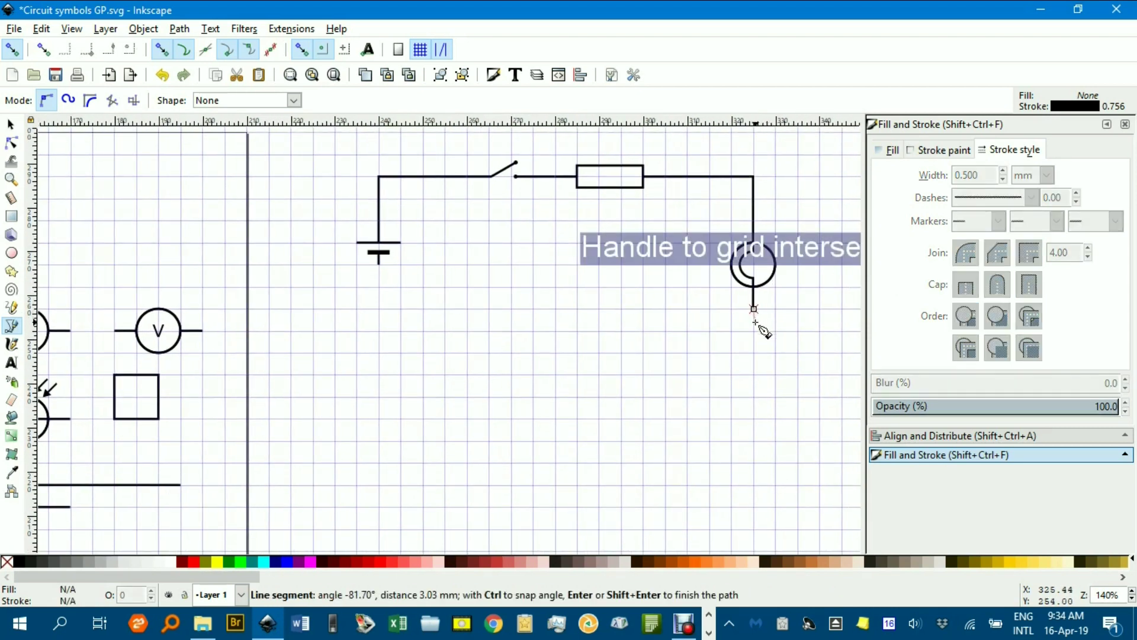
click(754, 354)
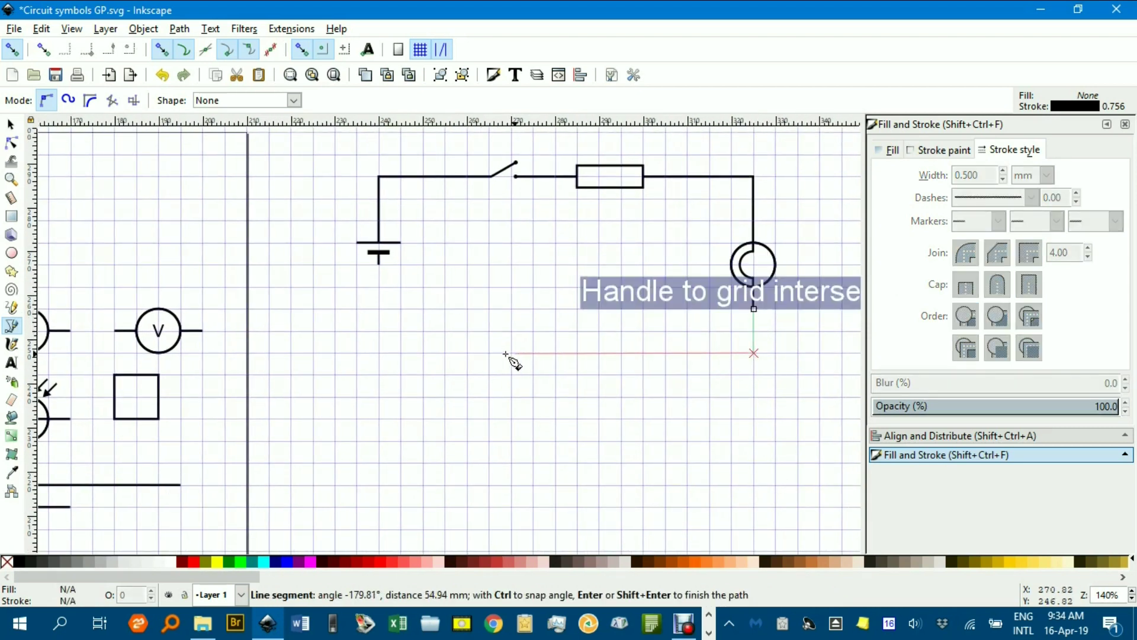
click(379, 354)
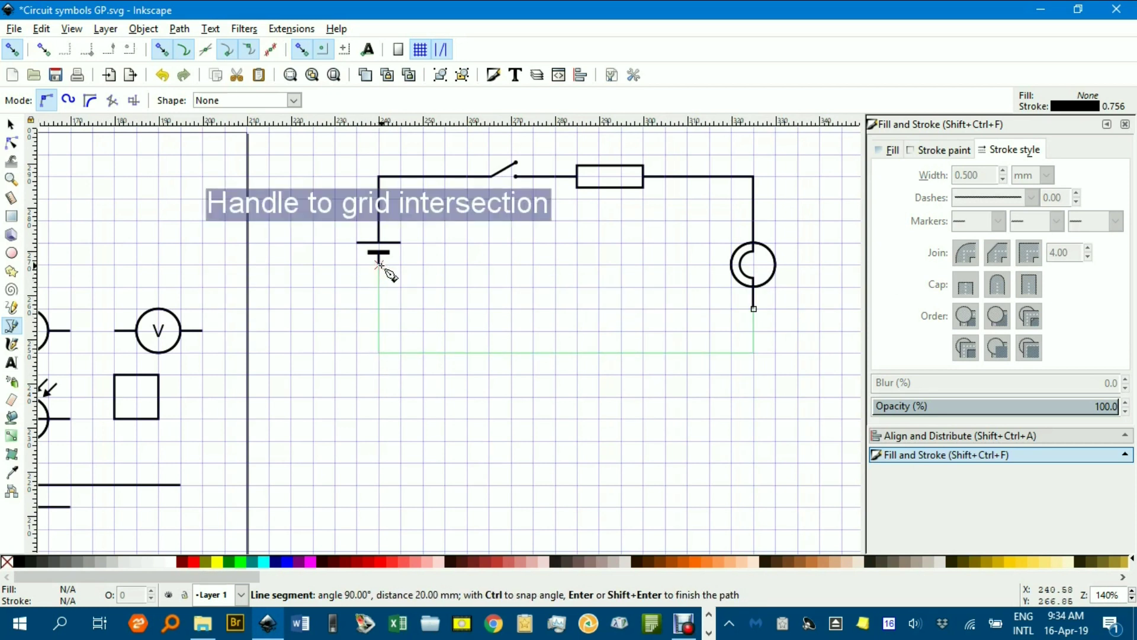
click(379, 264)
key(Return)
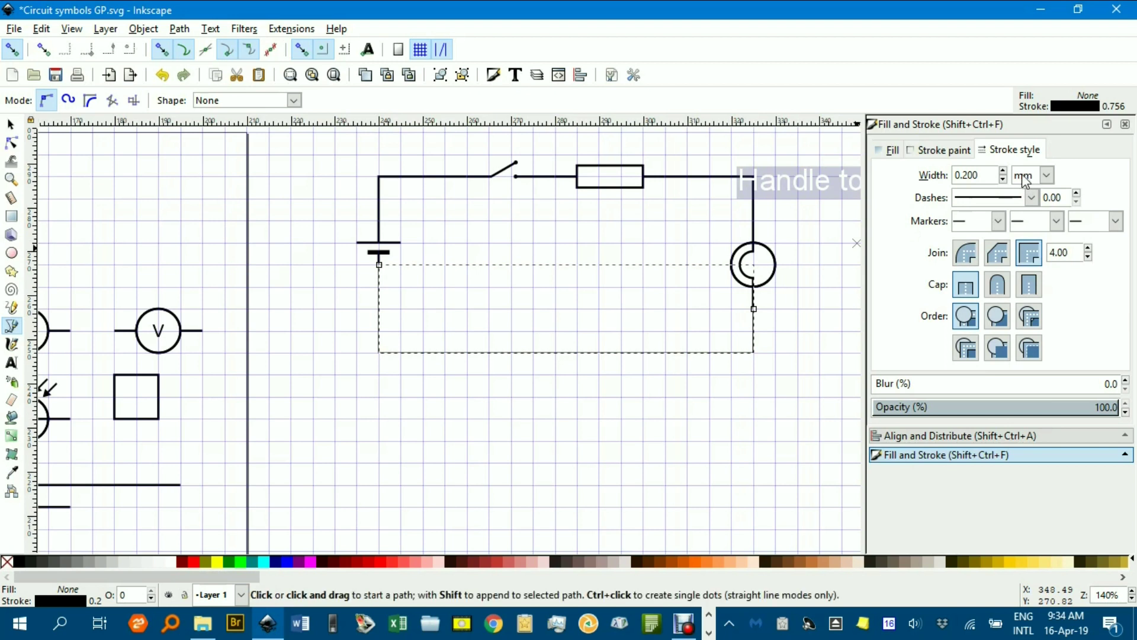
click(1003, 171)
click(1003, 171)
click(1002, 171)
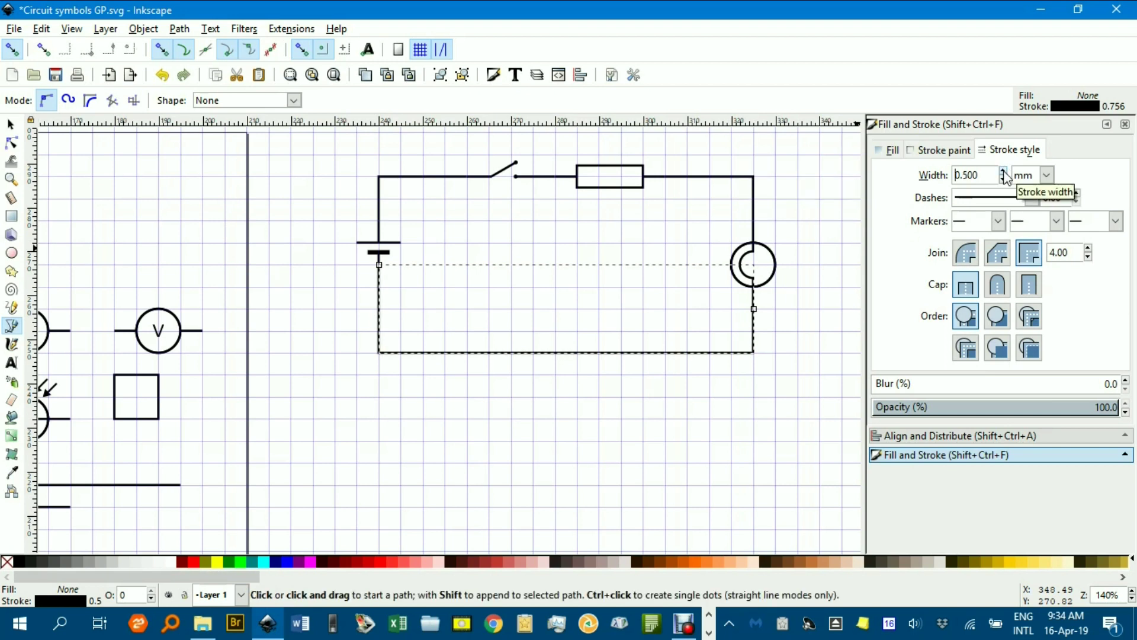
click(10, 124)
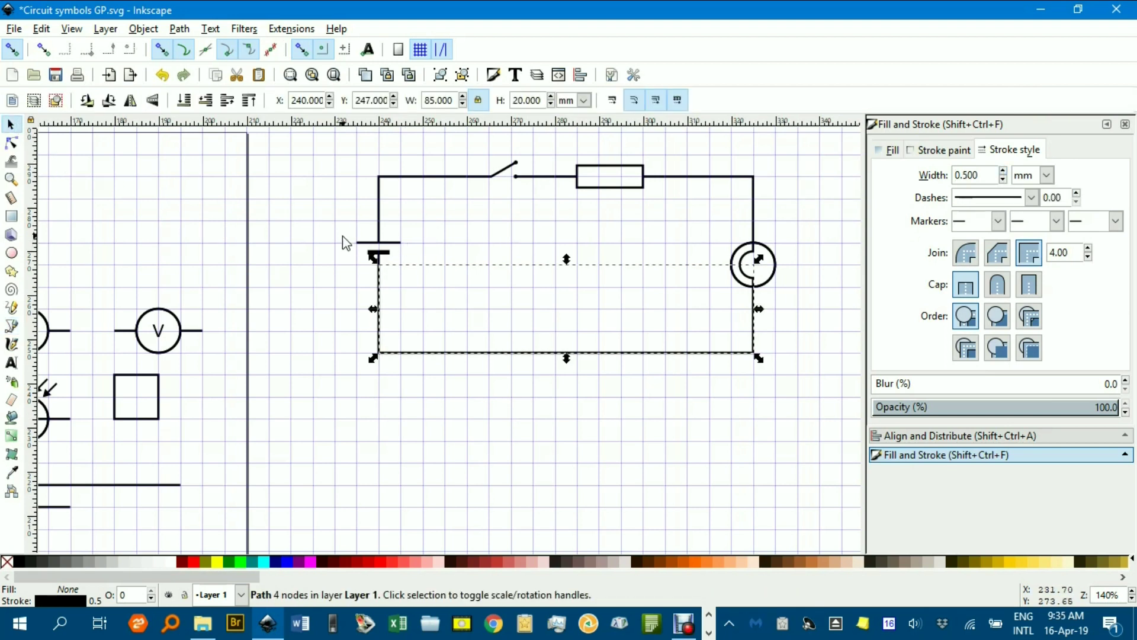
- Center the finished circuit and hide the page grid
click(573, 243)
drag(574, 244, 565, 281)
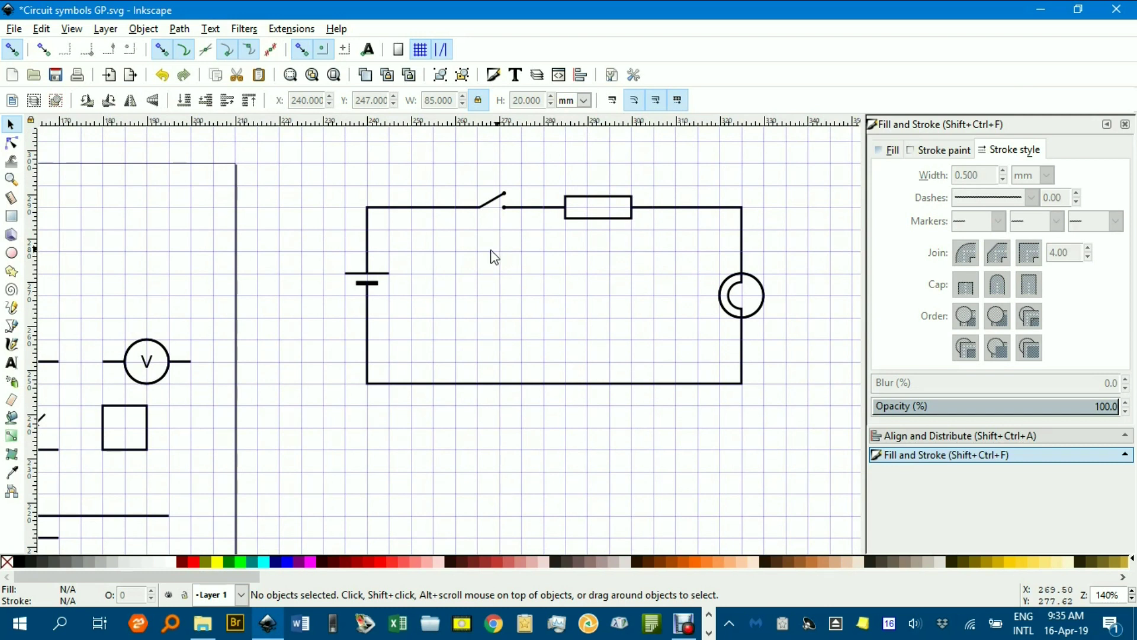
click(75, 33)
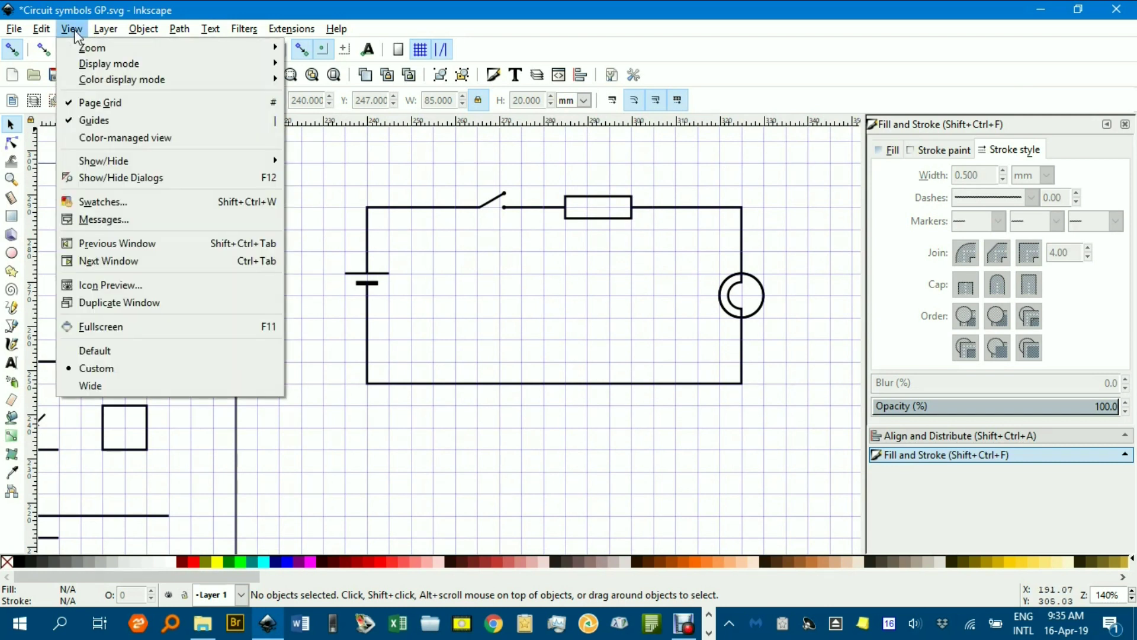
click(109, 101)
- Rubber-band select all seven circuit parts and group them with Ctrl+G
scroll(603, 249, down, 2)
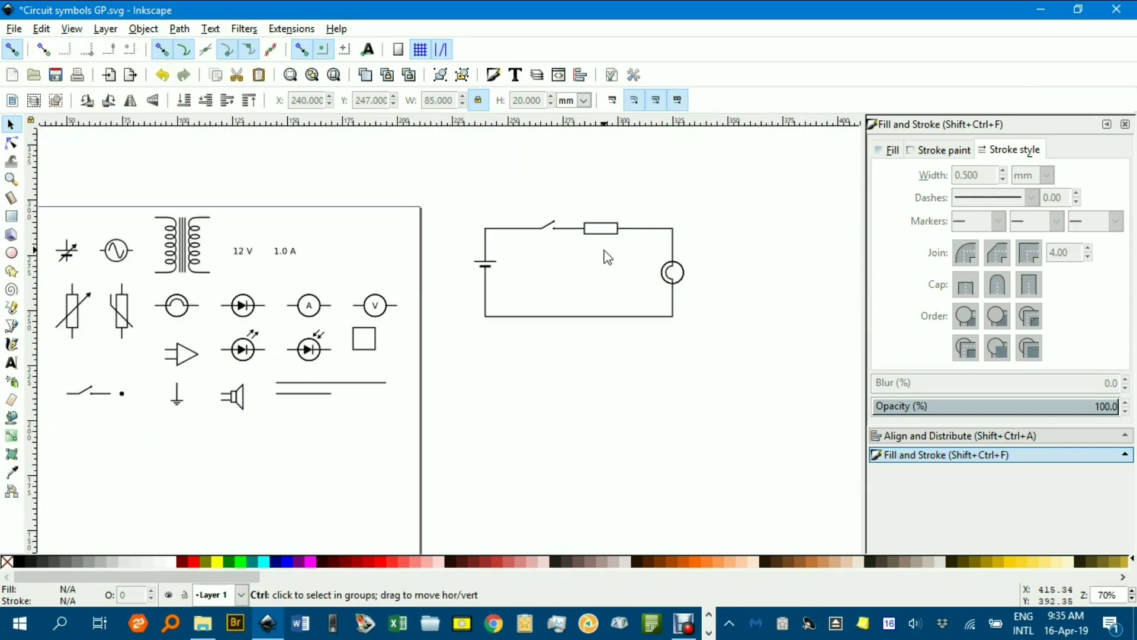
scroll(609, 258, up, 3)
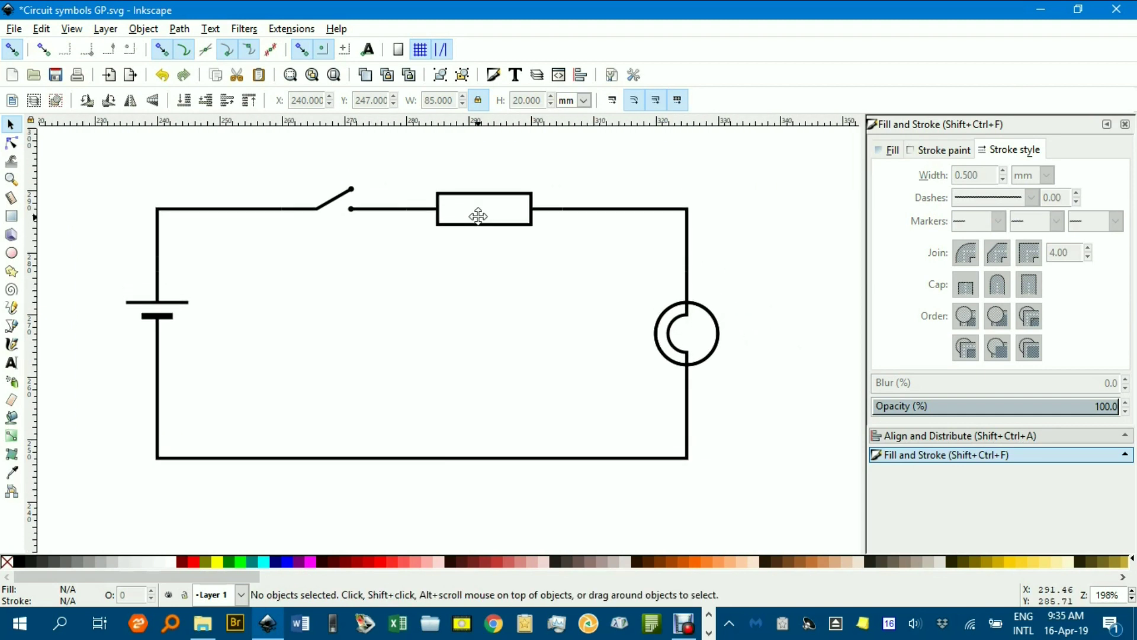
drag(87, 138, 769, 497)
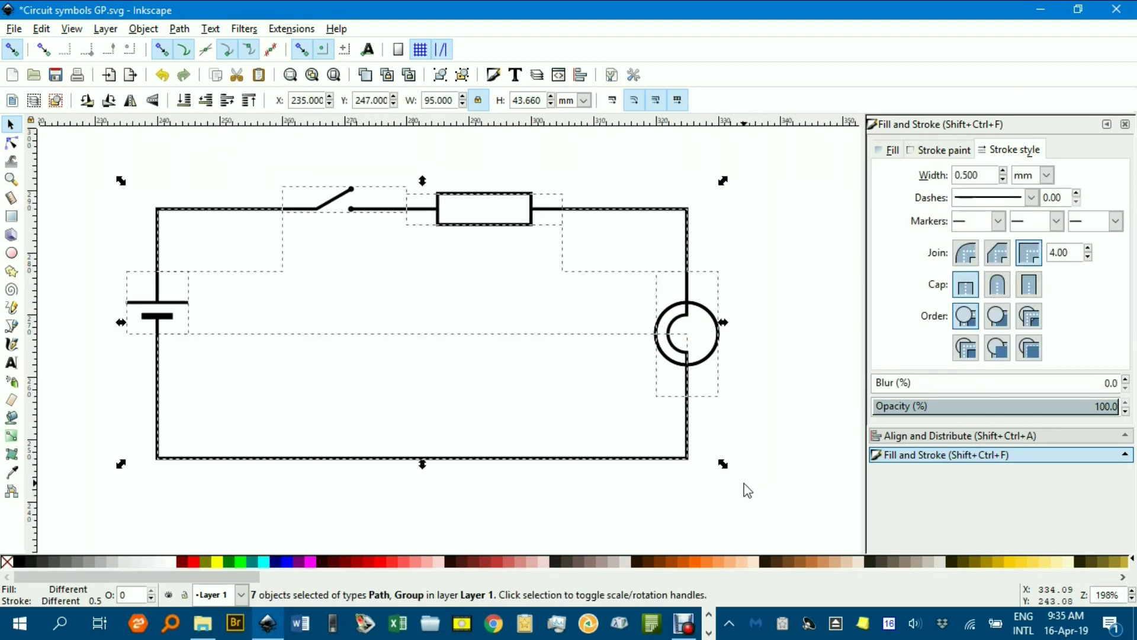
key(ctrl+g)
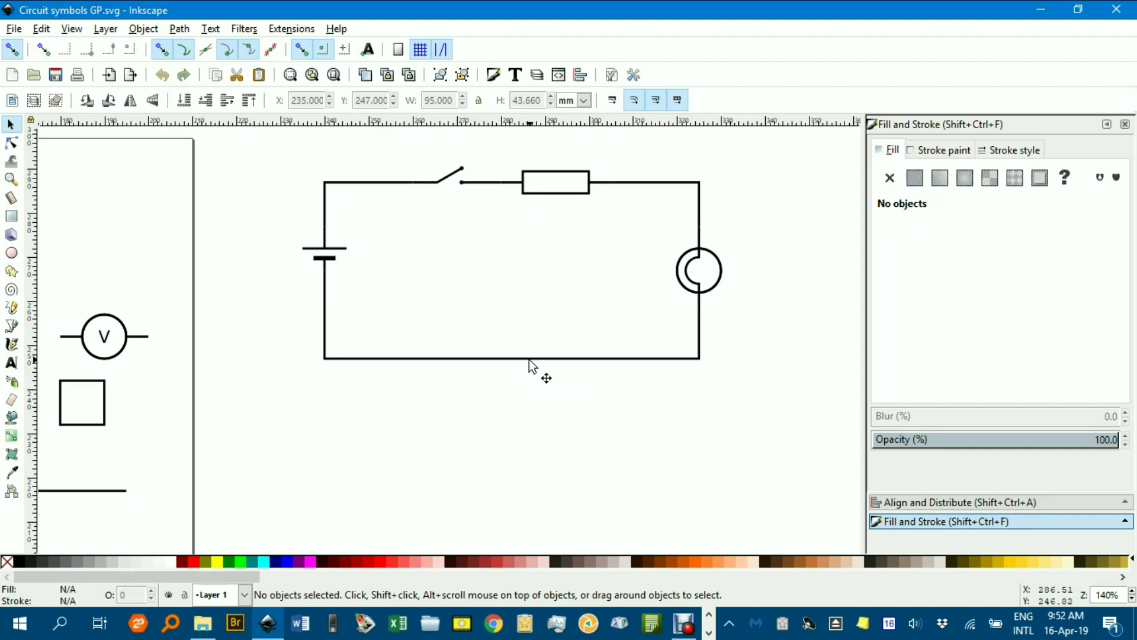
- Ungroup the circuit and delete the lamp symbol
click(691, 278)
key(ctrl+shift+g)
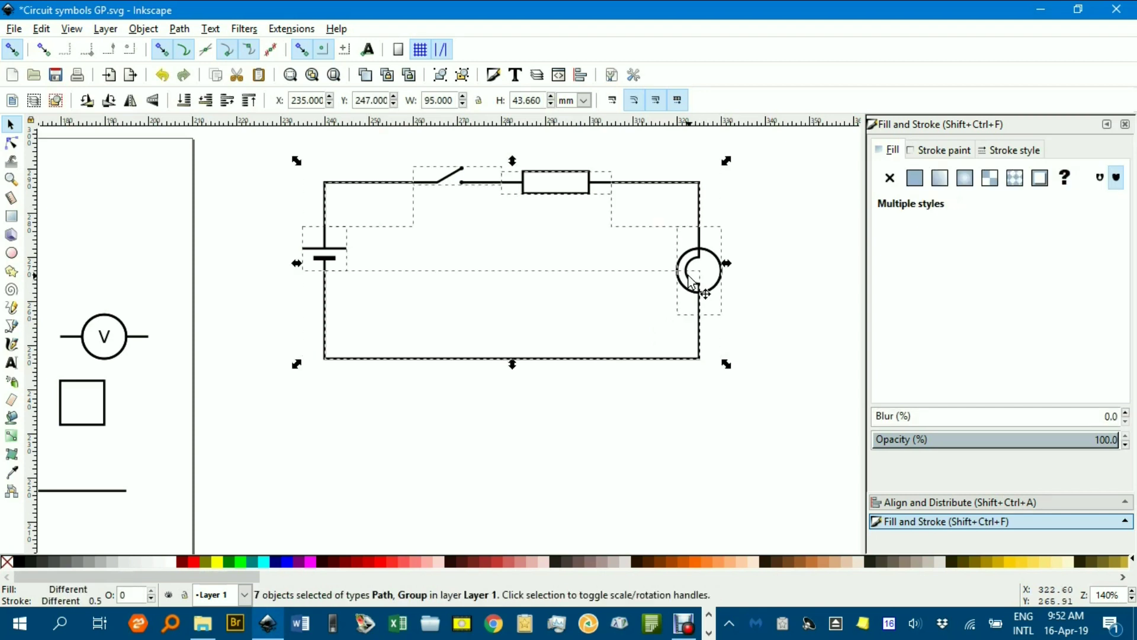
click(751, 289)
click(701, 264)
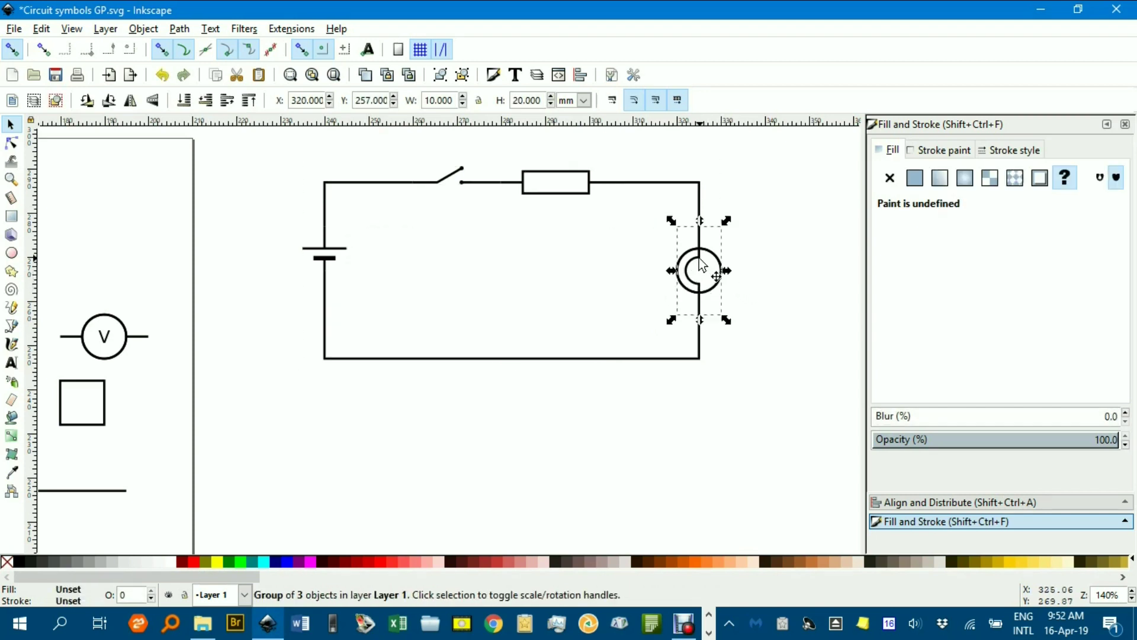
key(Delete)
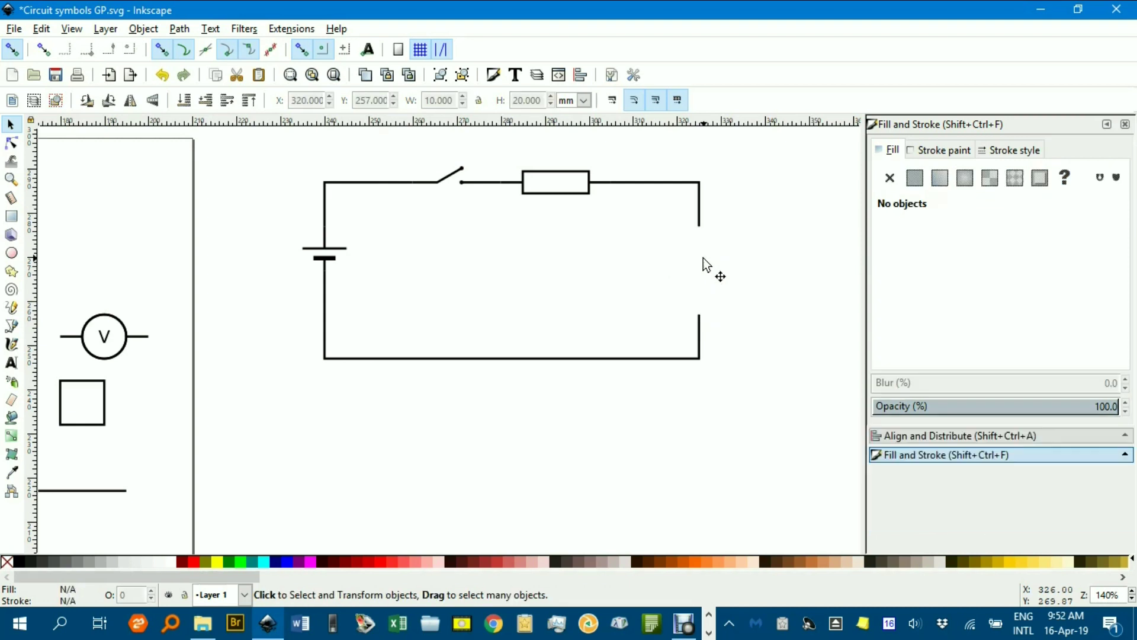
- Move the bottom wire's top-right end node upward with the Node tool
click(700, 333)
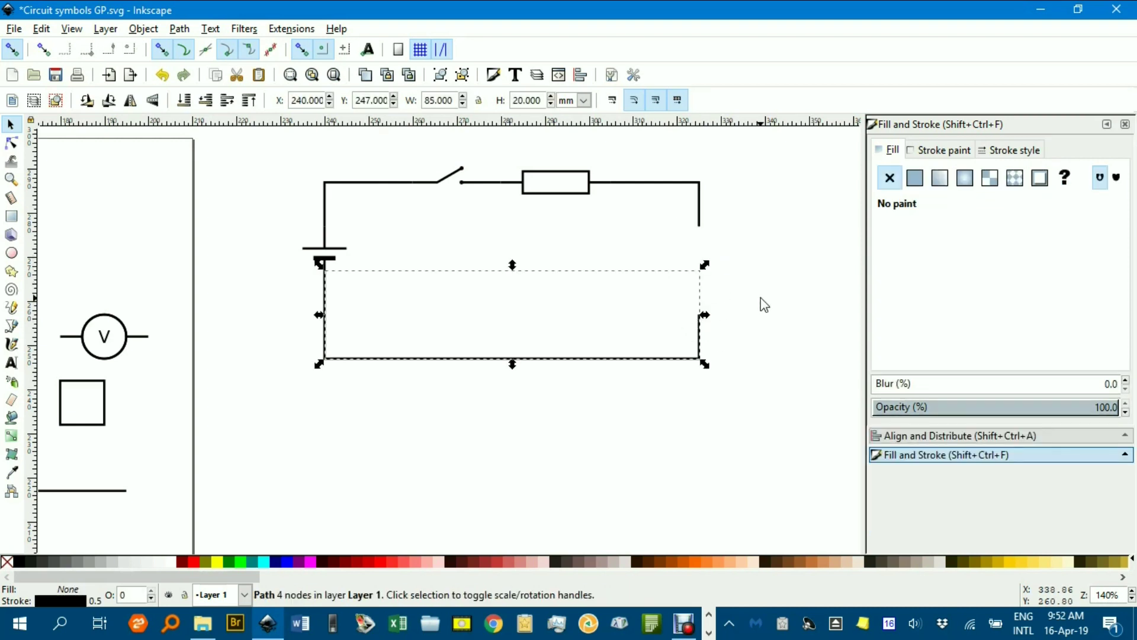
scroll(734, 326, up, 2)
scroll(699, 338, up, 2)
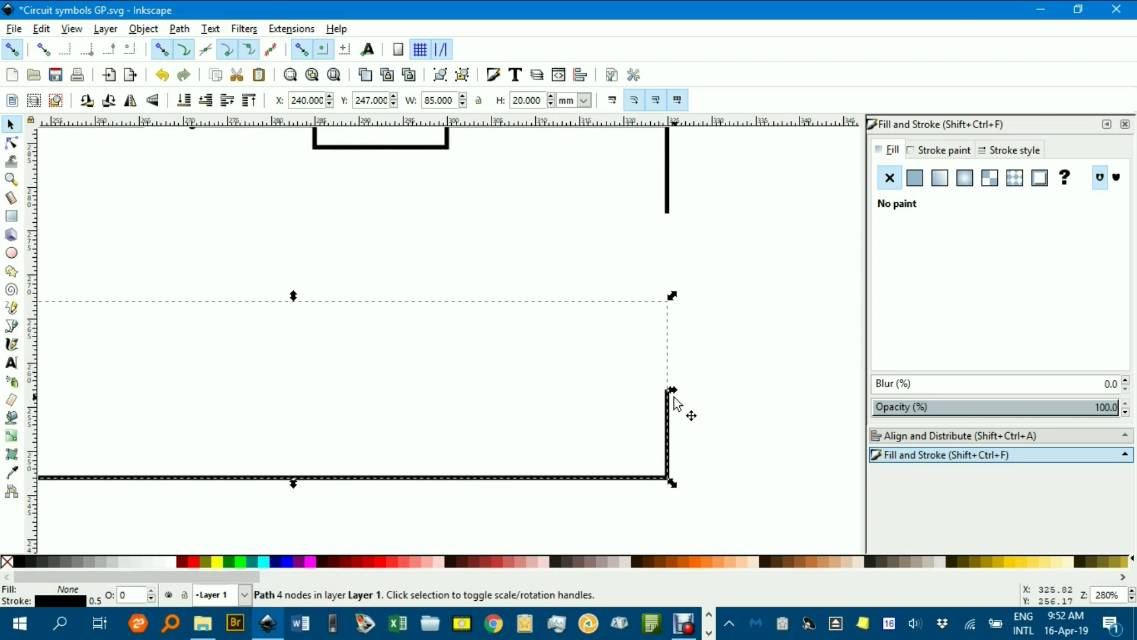
key(n)
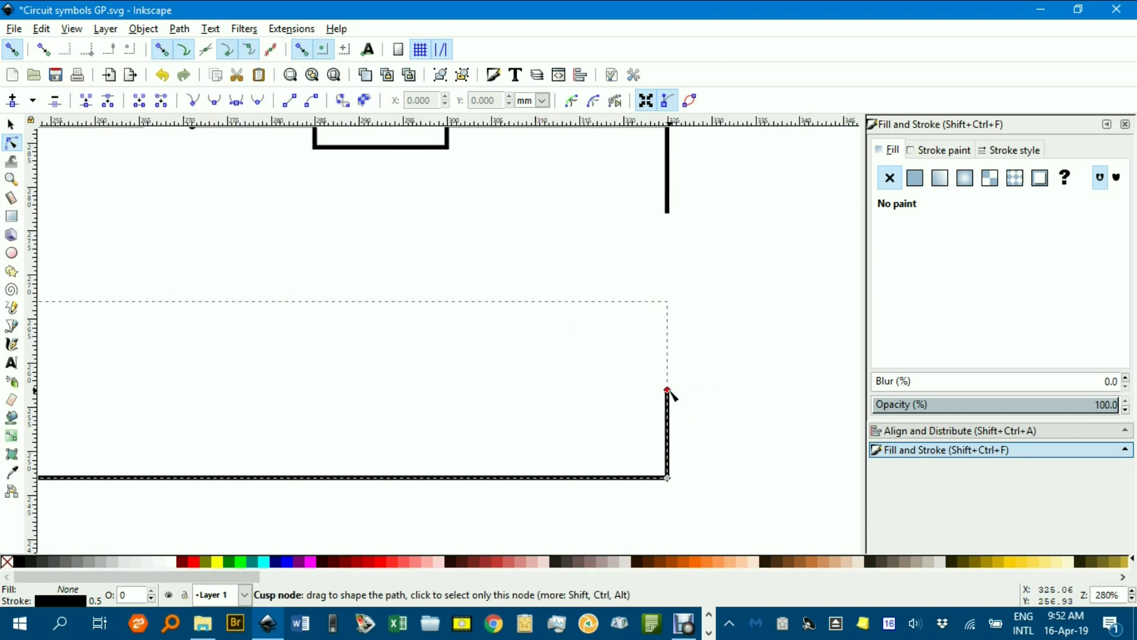
drag(667, 390, 720, 333)
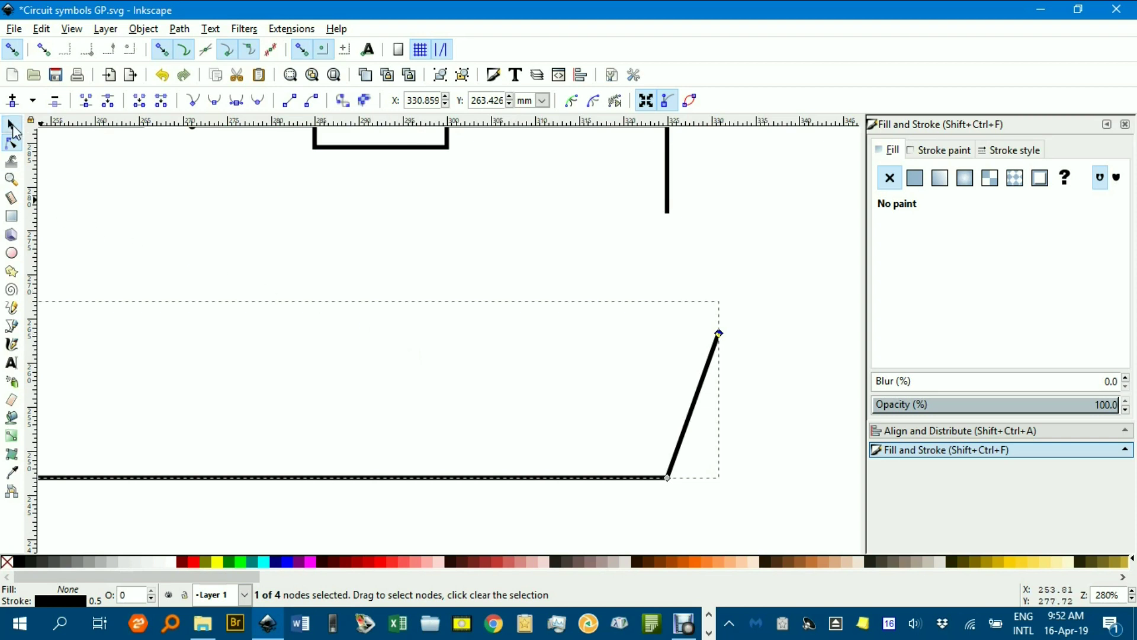
click(11, 125)
click(740, 355)
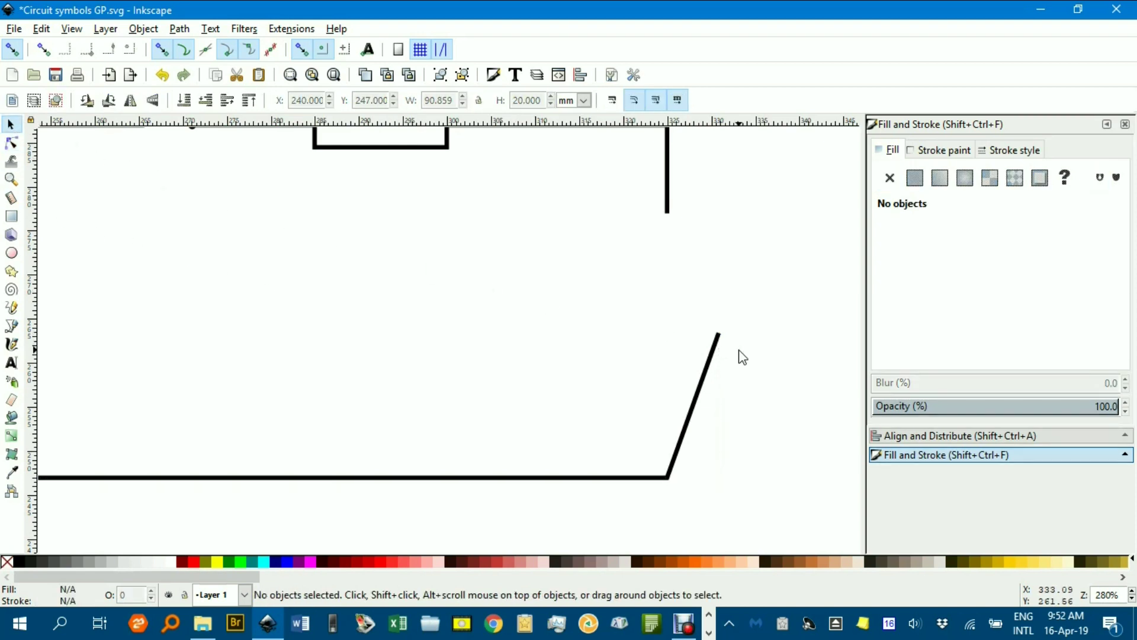
- Show the page grid and realign the bottom wire's end onto a grid line above its corner
click(70, 29)
click(101, 103)
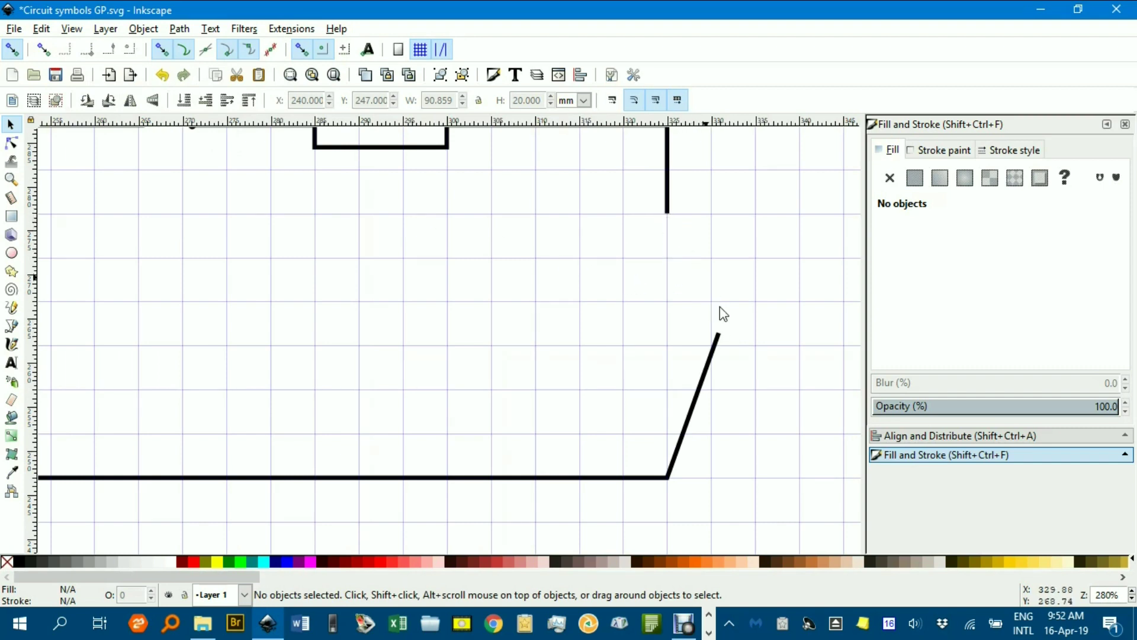
click(718, 349)
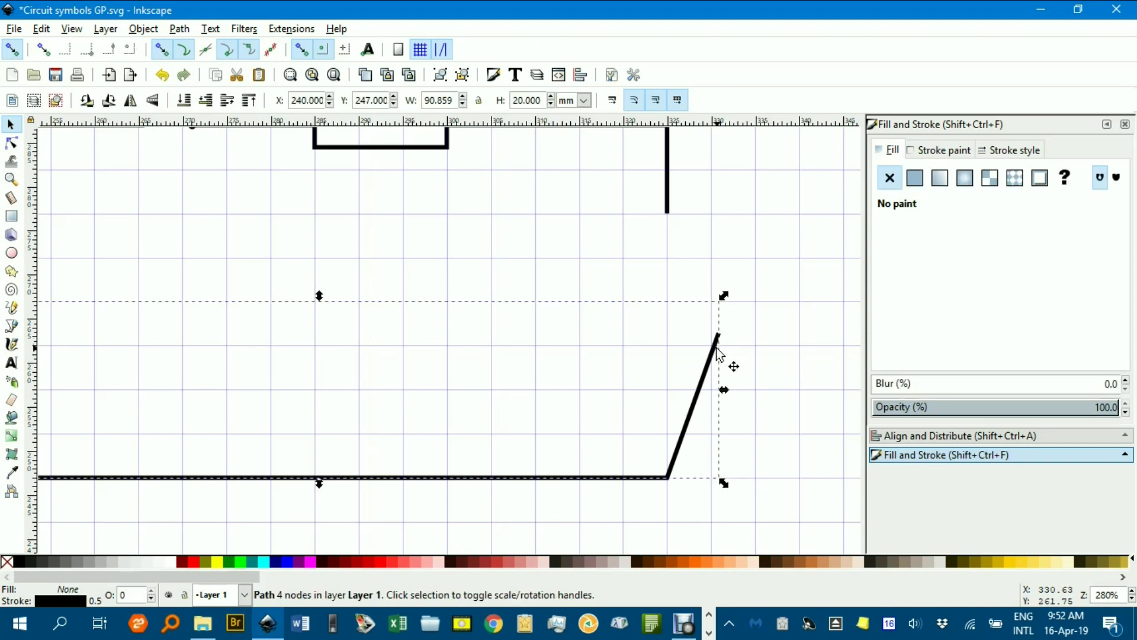
key(n)
drag(718, 334, 673, 308)
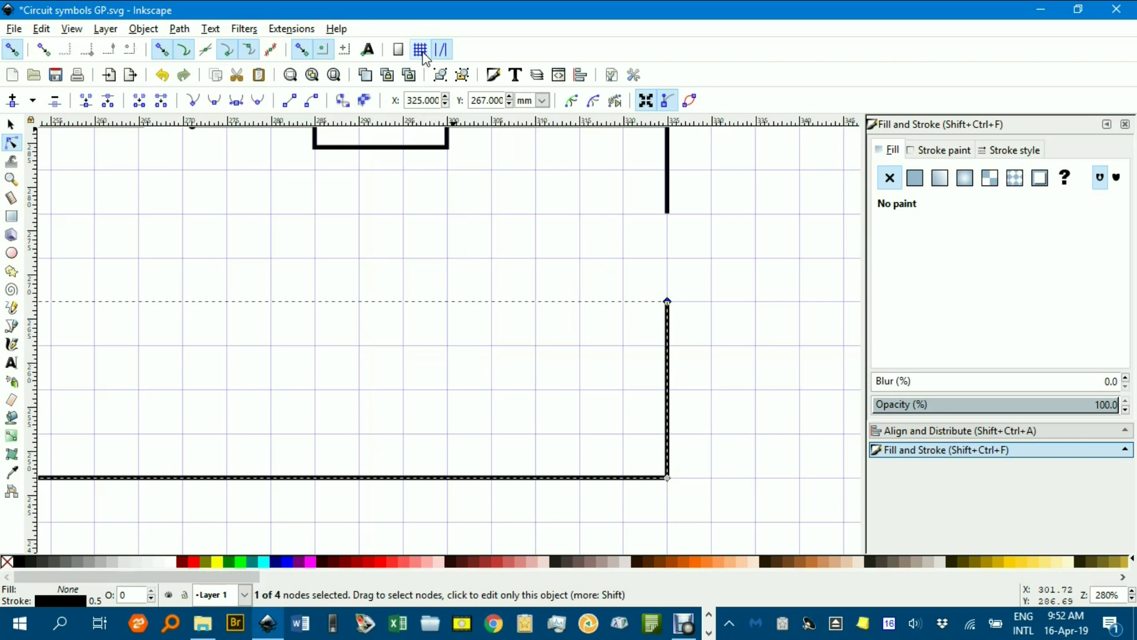
mouse_move(668, 302)
mouse_down()
mouse_move(684, 284)
mouse_move(650, 299)
mouse_move(688, 290)
mouse_move(673, 291)
mouse_up()
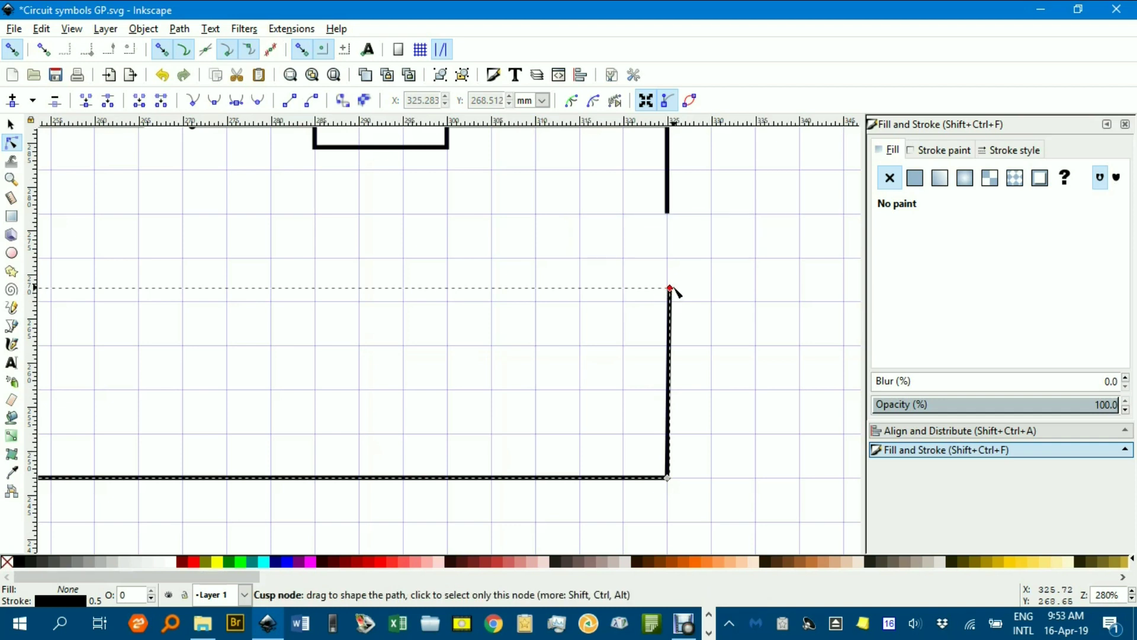
scroll(672, 289, down, 2)
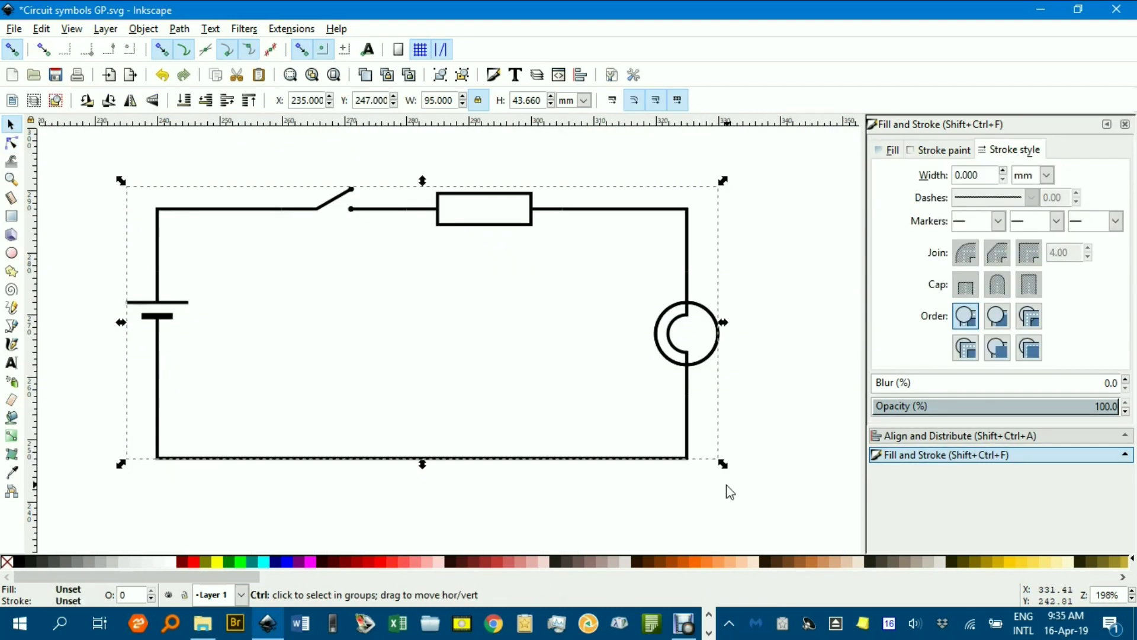
- Switch to Microsoft Word from the taskbar, opening blank Document1
click(301, 623)
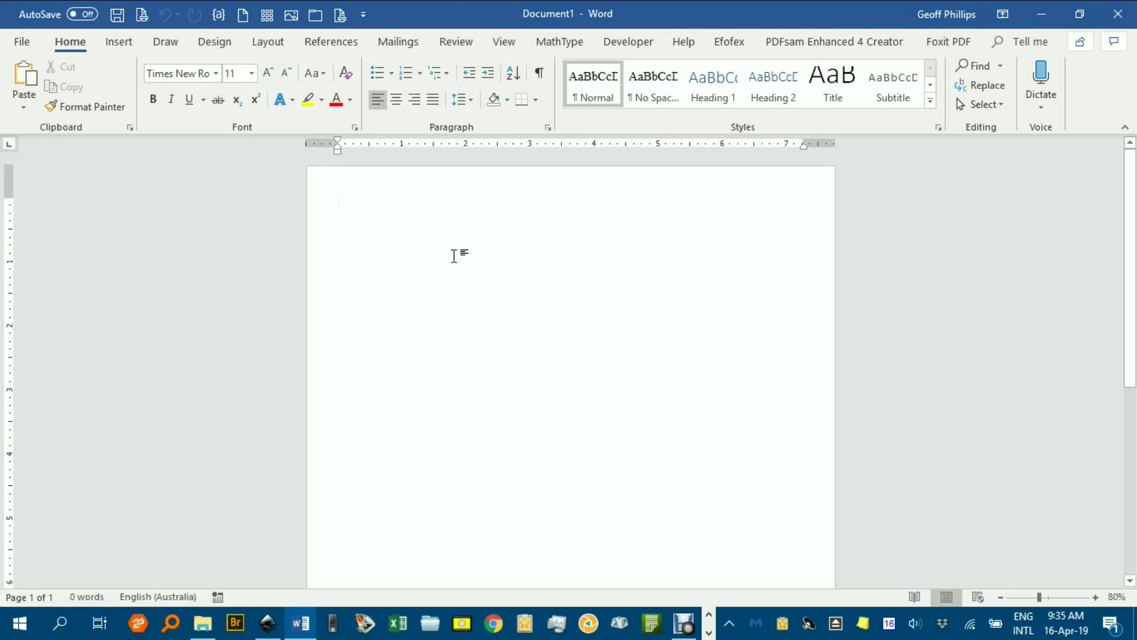
- Paste the circuit diagram into Document1 and select the pasted picture
key(ctrl+v)
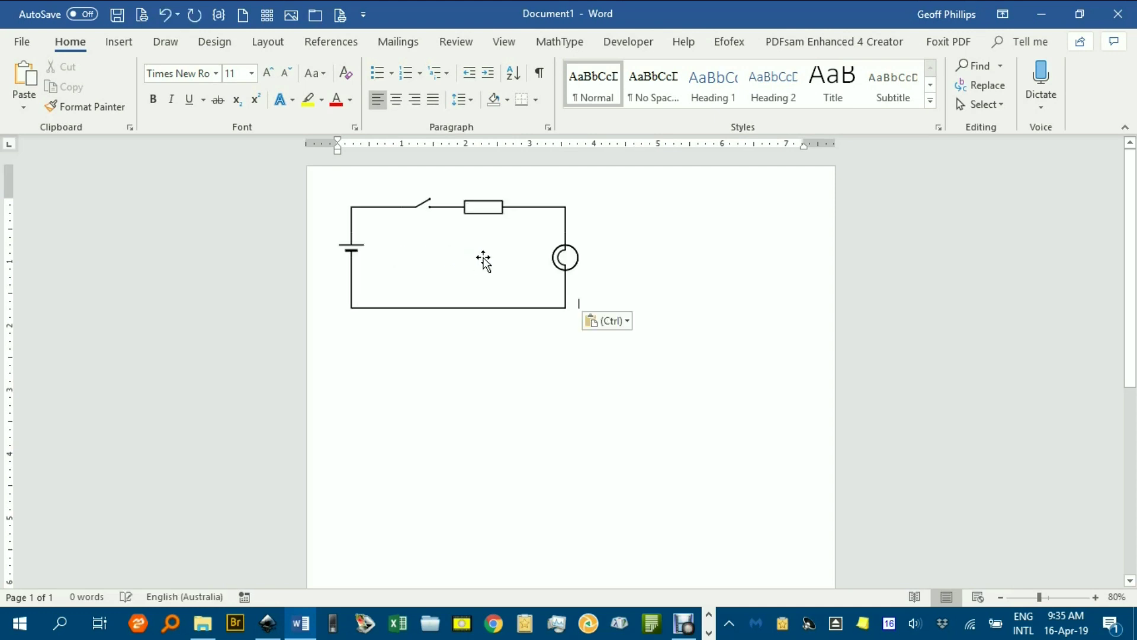
scroll(515, 242, up, 5)
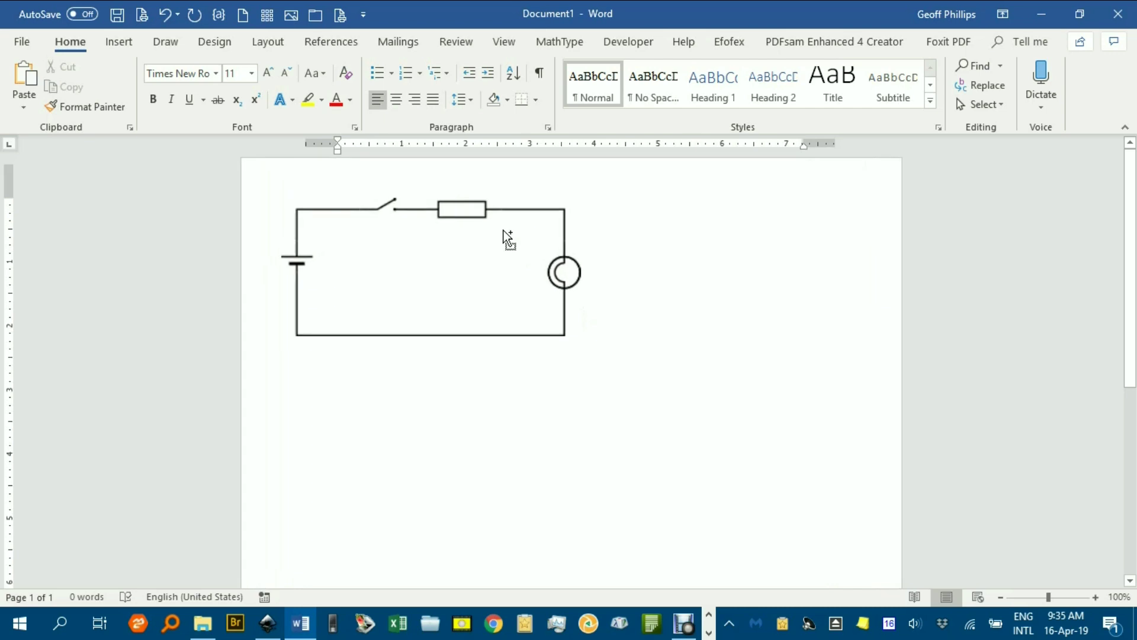
scroll(513, 225, down, 1)
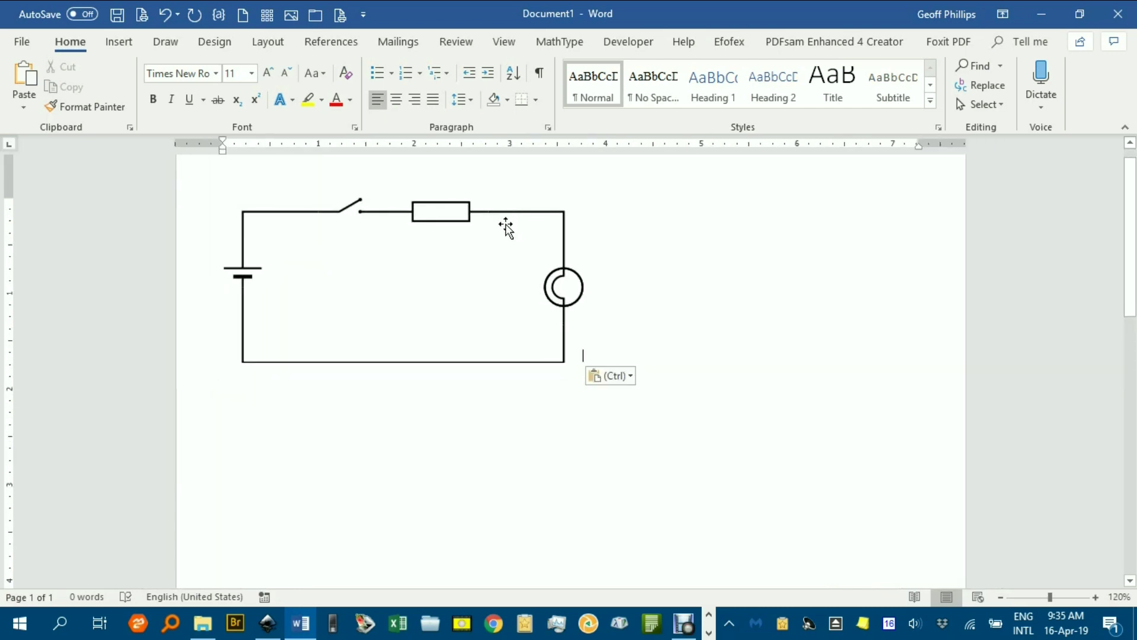
click(459, 218)
mouse_move(459, 218)
mouse_down()
mouse_move(513, 224)
mouse_move(456, 217)
mouse_up()
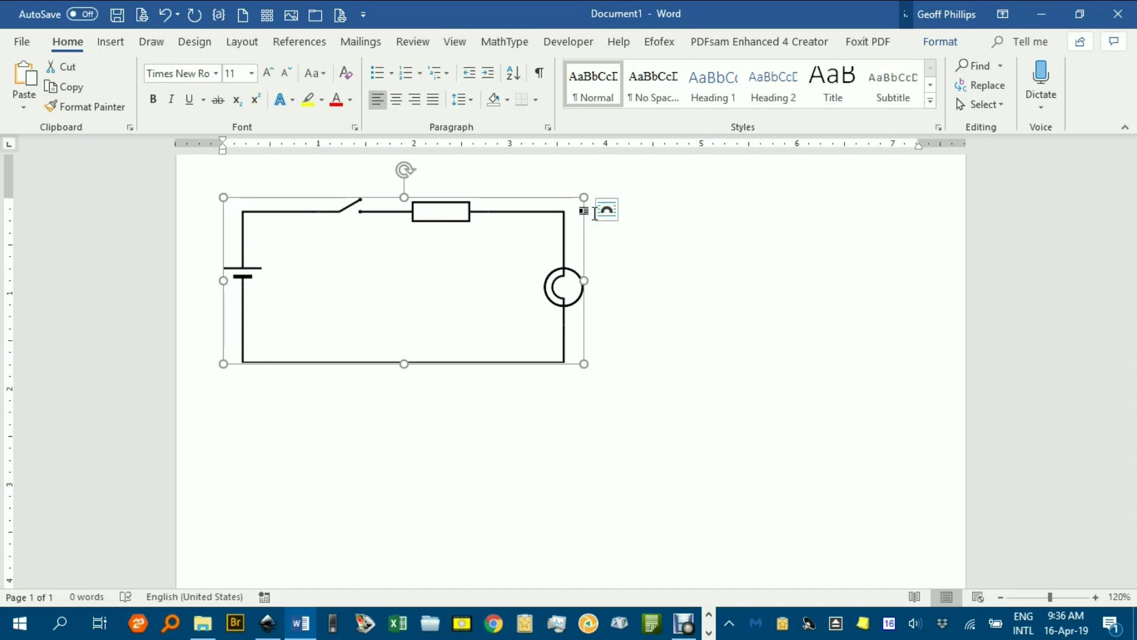
- Set the circuit picture's wrapping to In Front of Text and drag it right
click(608, 212)
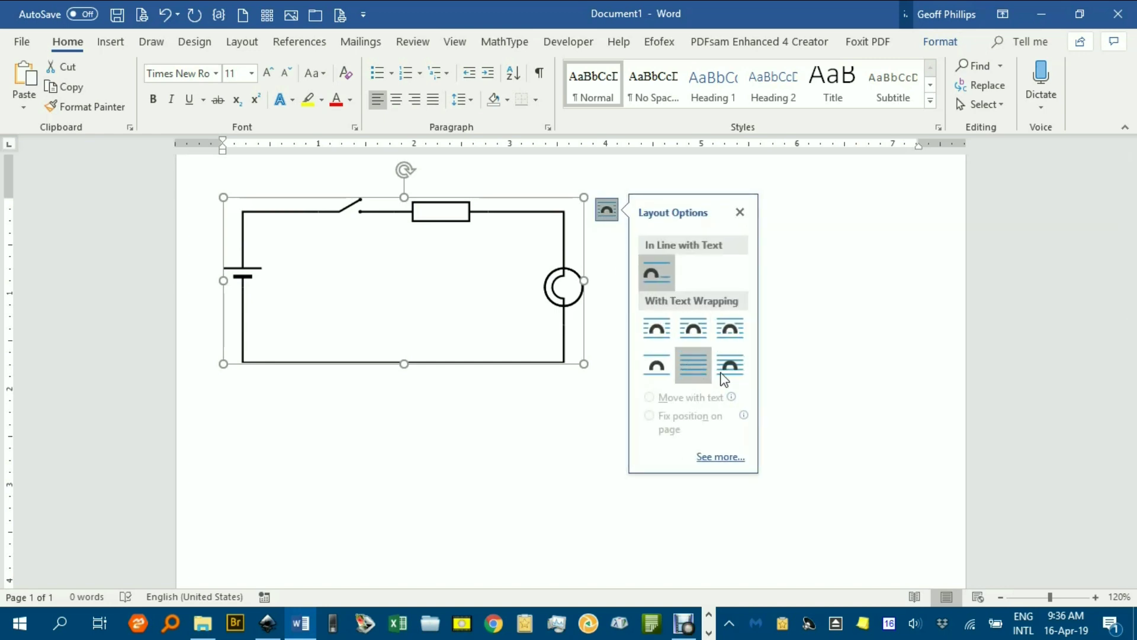
click(731, 367)
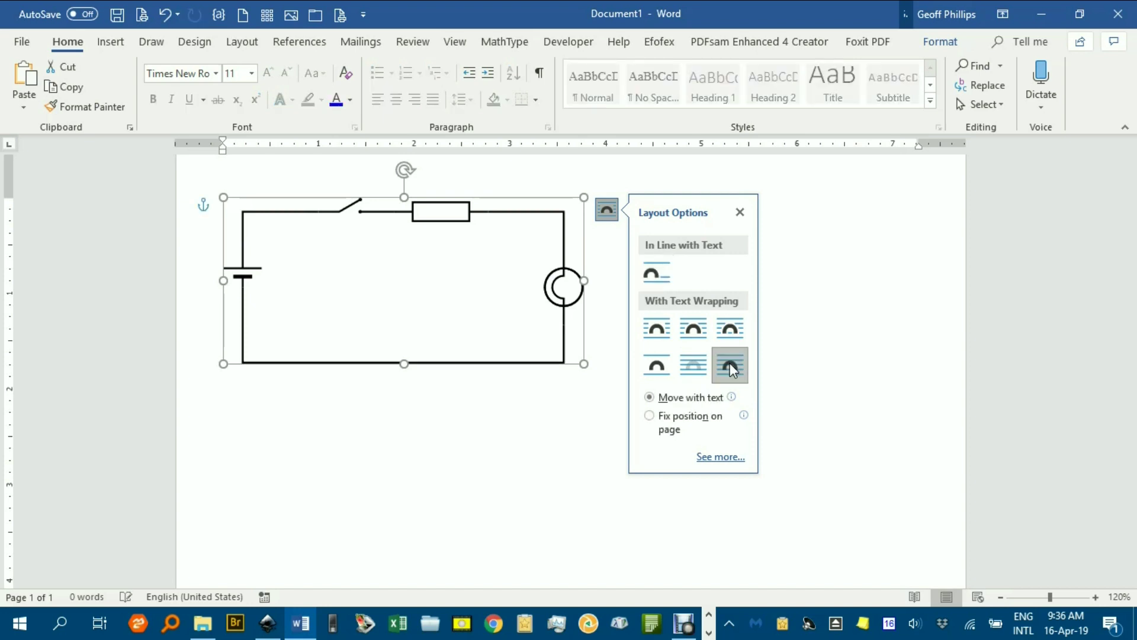
click(607, 338)
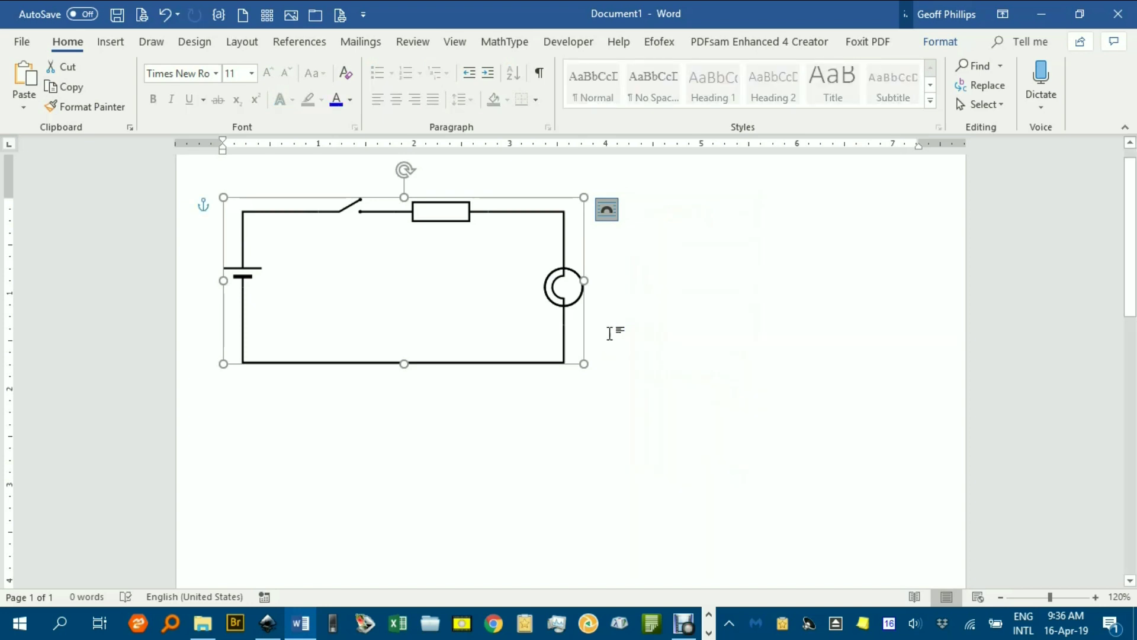
mouse_move(579, 310)
mouse_down()
mouse_move(630, 351)
mouse_move(686, 305)
mouse_move(697, 381)
mouse_move(704, 373)
mouse_up()
- Show paragraph marks, add empty paragraphs at the top, and anchor the drawing to the second paragraph
click(794, 370)
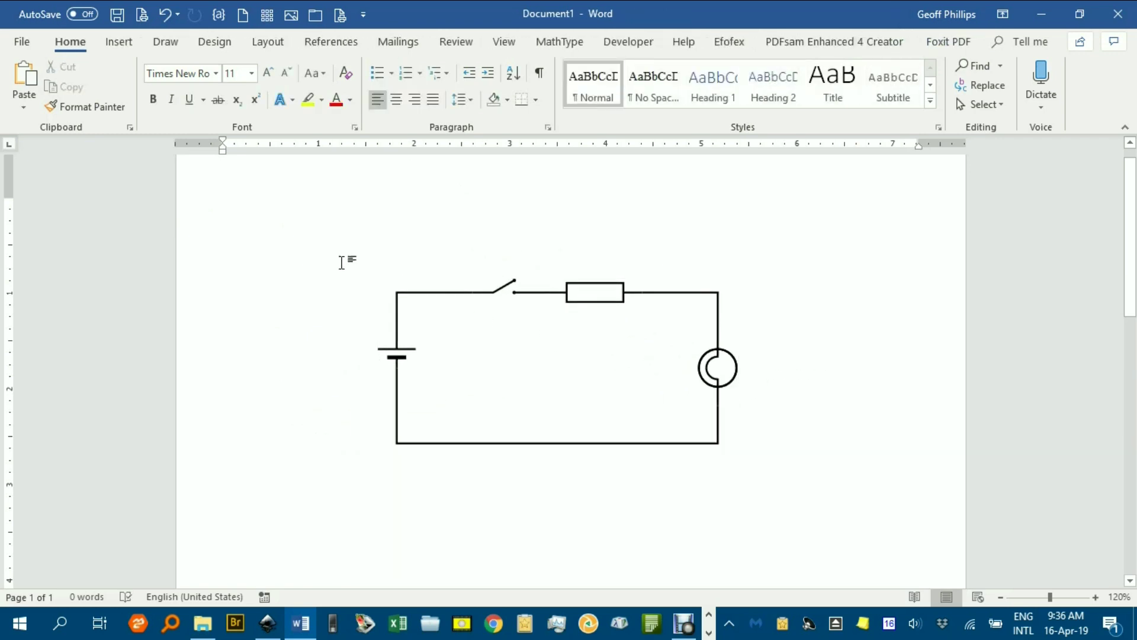
click(539, 73)
key(Return)
key(Return)
key(Return)
key(Return)
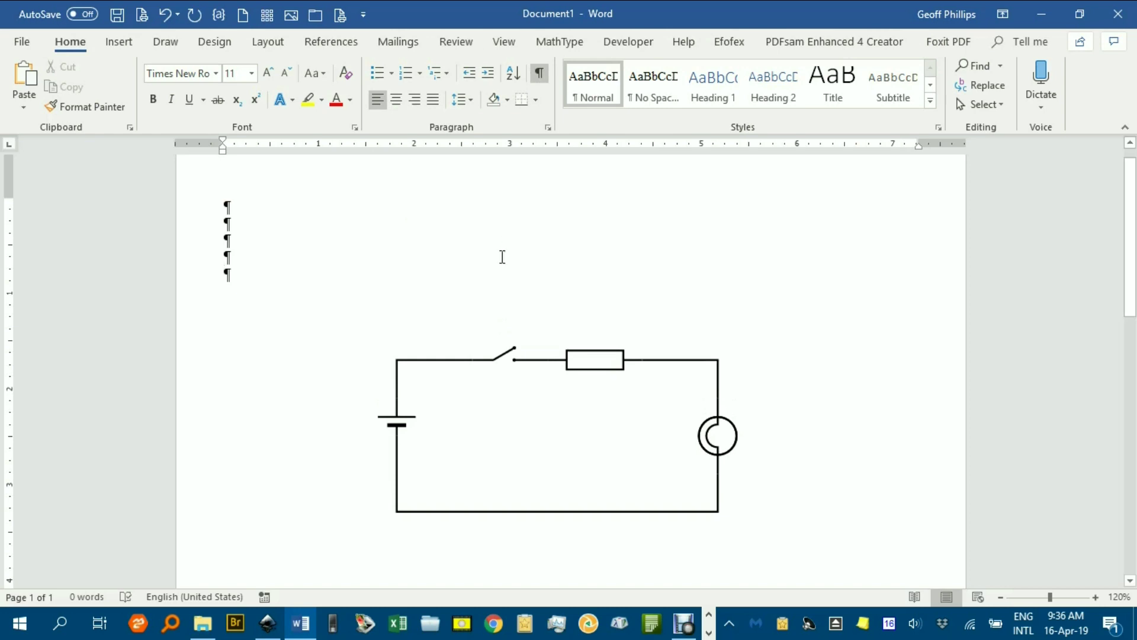
click(424, 374)
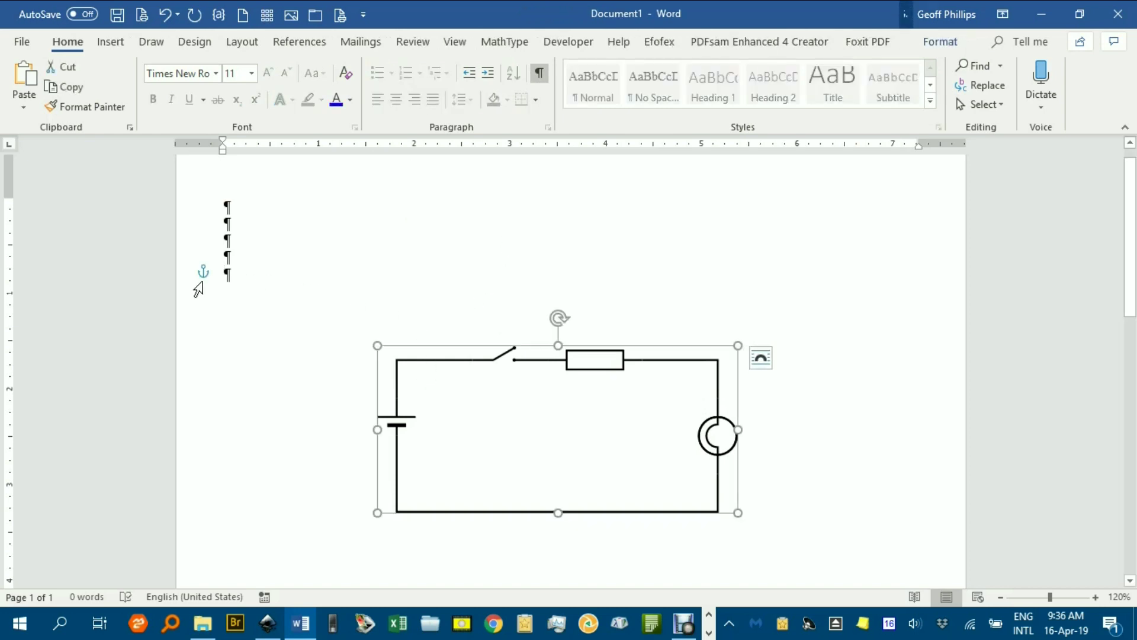
drag(202, 275, 203, 222)
- Add more empty paragraphs below and move the circuit drawing higher on the page
click(245, 276)
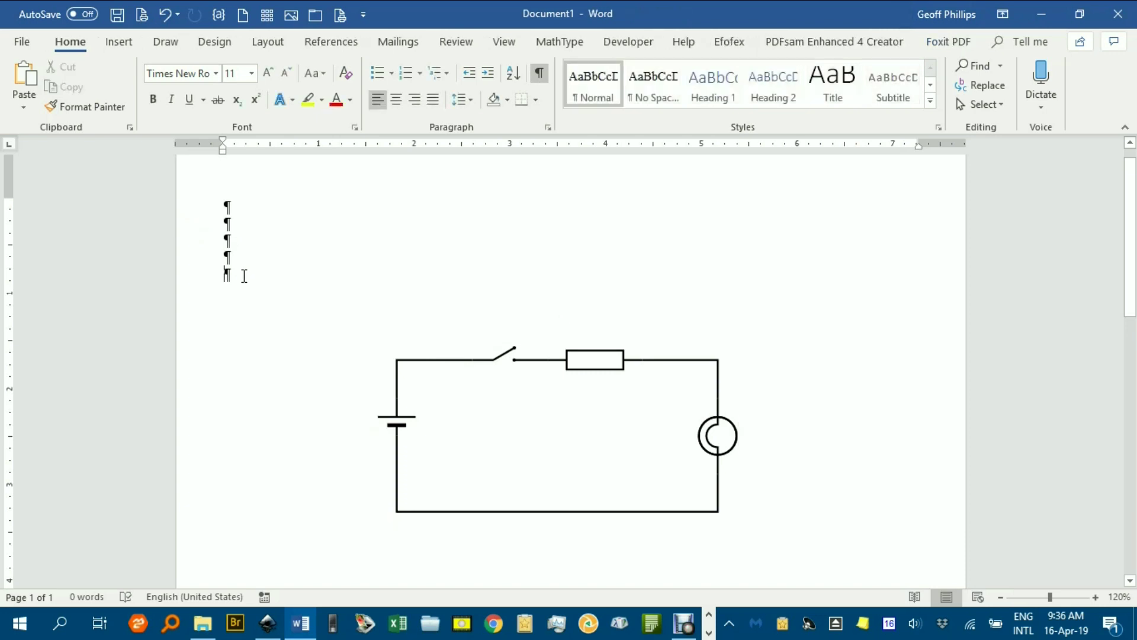
key(Return)
key(Return)
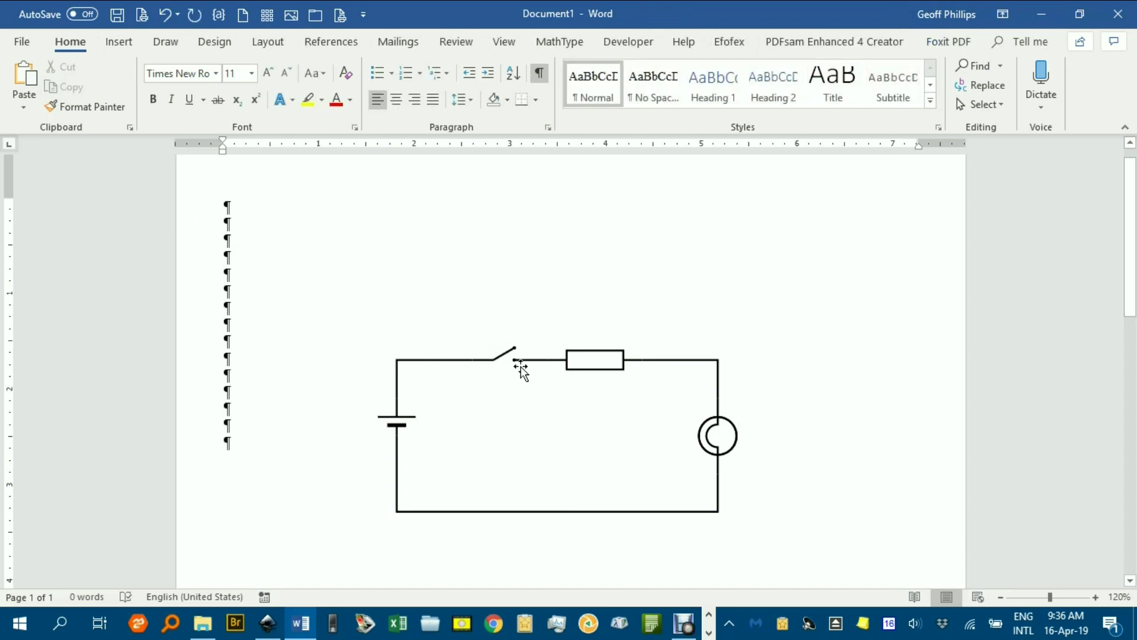
mouse_move(535, 369)
mouse_down()
mouse_move(515, 282)
mouse_move(520, 259)
mouse_move(530, 265)
mouse_up()
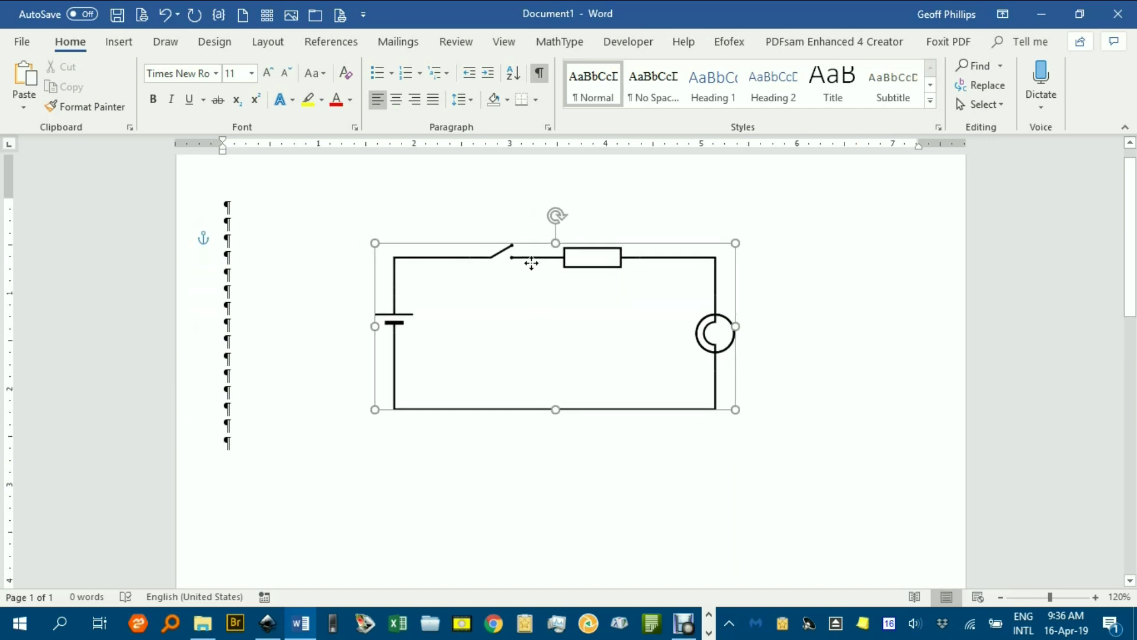
click(333, 326)
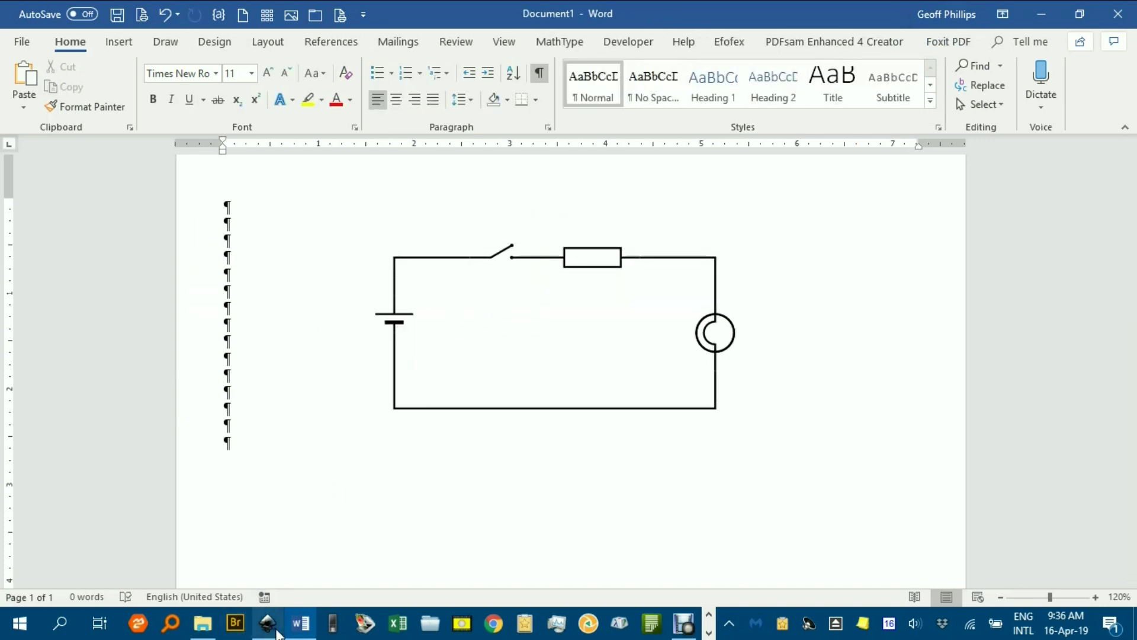
- Back in Inkscape, deselect the circuit, zoom out and pan to show it beside the symbol sheet
click(268, 622)
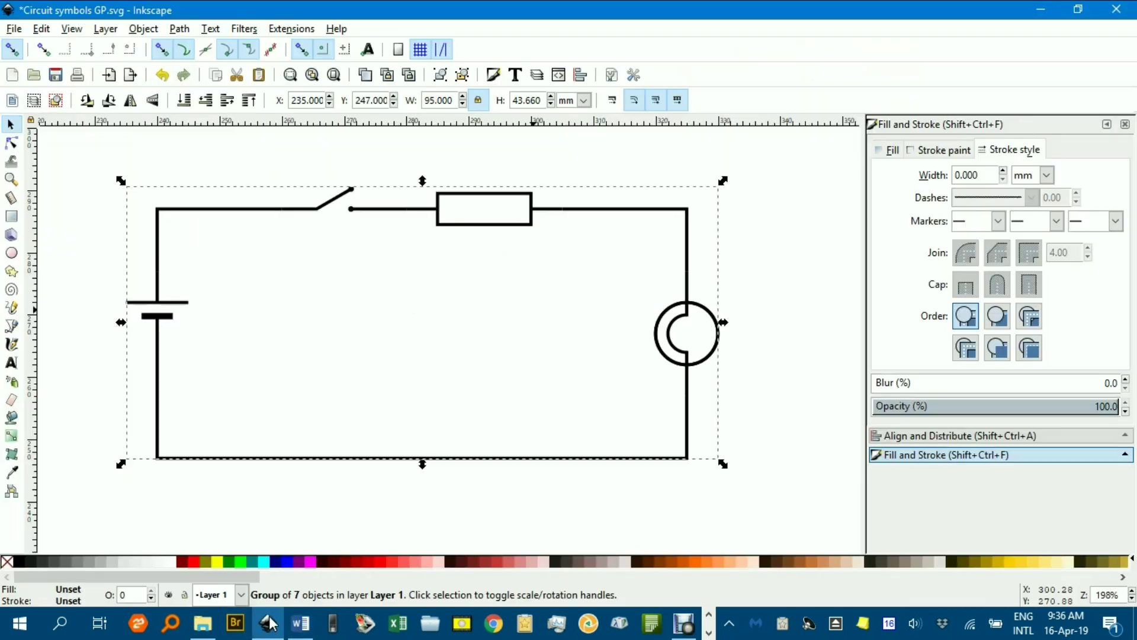
click(748, 276)
key(minus)
key(minus)
key(minus)
drag(422, 325, 633, 258)
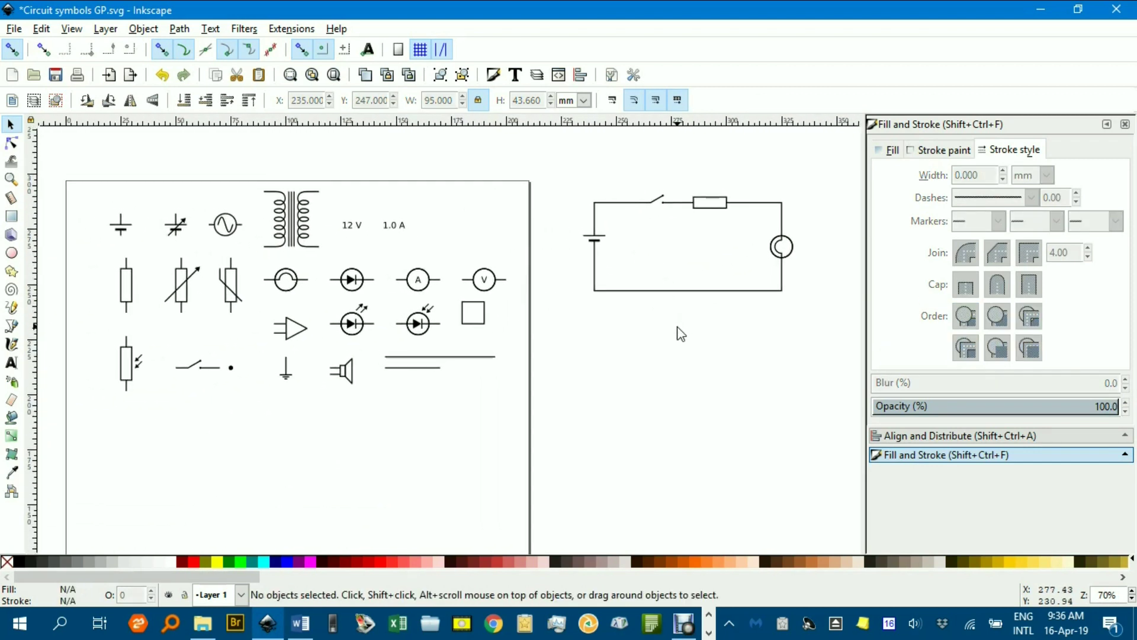